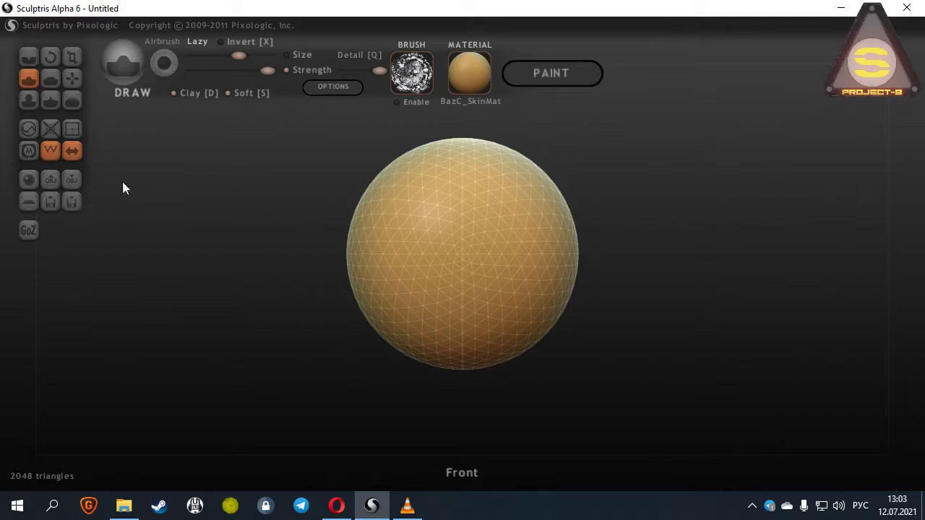
Add mirrored new spheres to the scene as extra objects
click(35, 183)
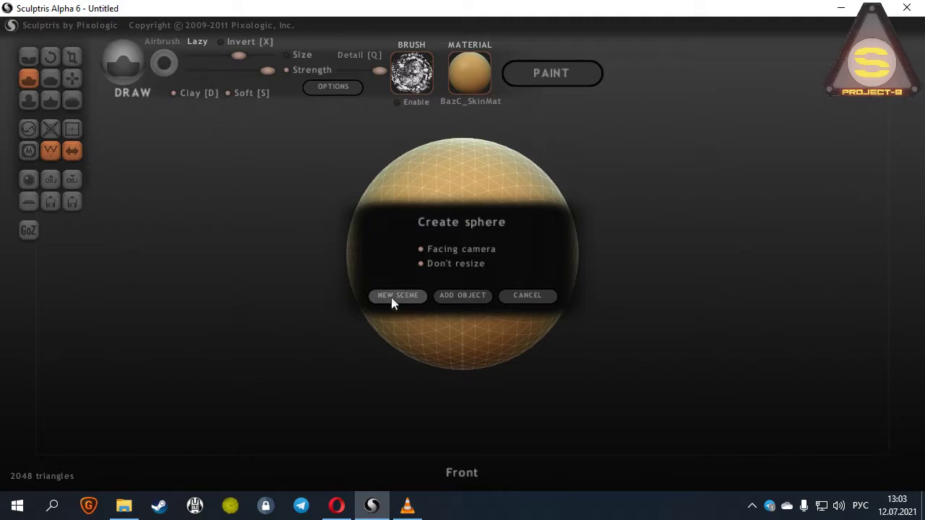
click(460, 297)
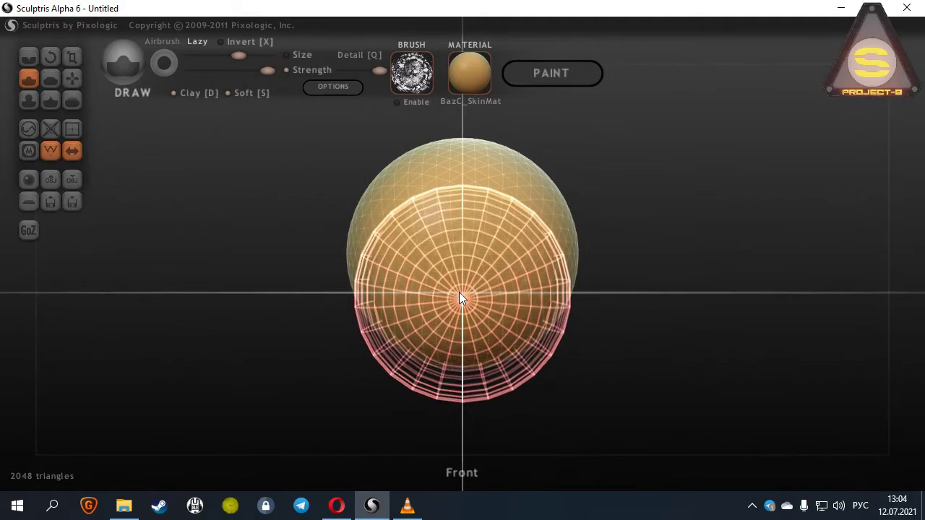
click(351, 272)
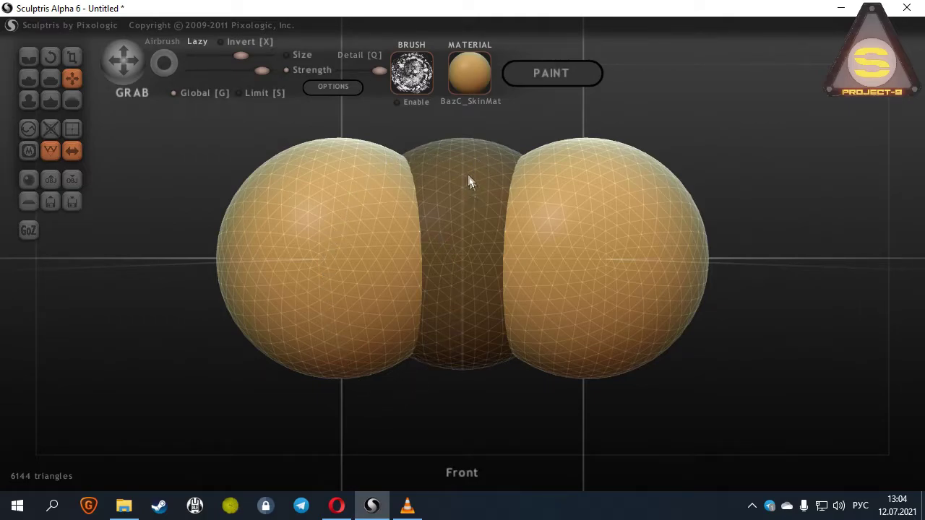
shift+click(451, 231)
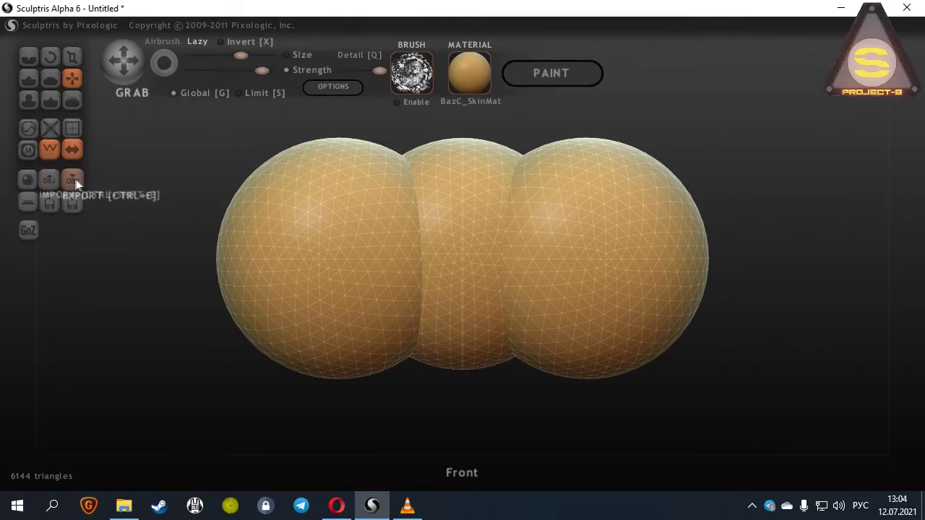
Replace the scene with a fresh sphere, discarding the added spheres
click(36, 181)
click(405, 295)
click(446, 301)
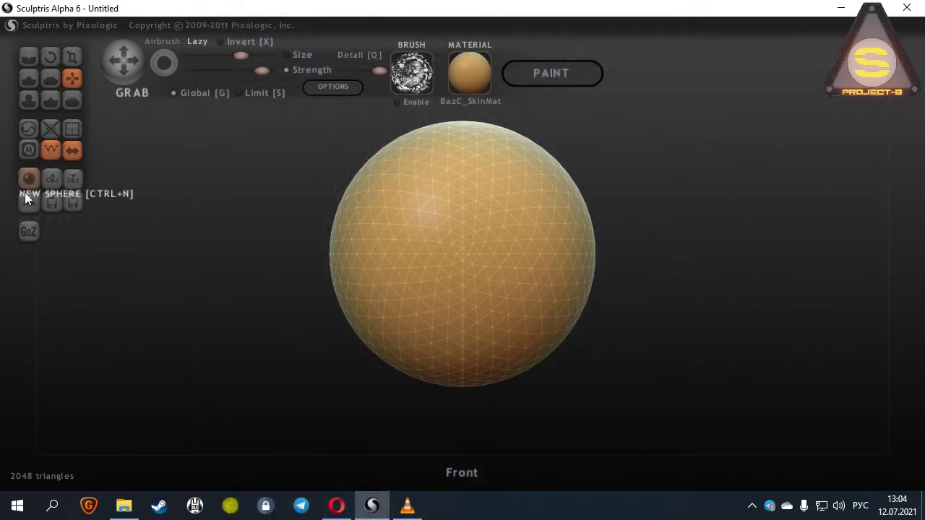
Start a new scene containing a flat plane and view it at an angle
click(28, 203)
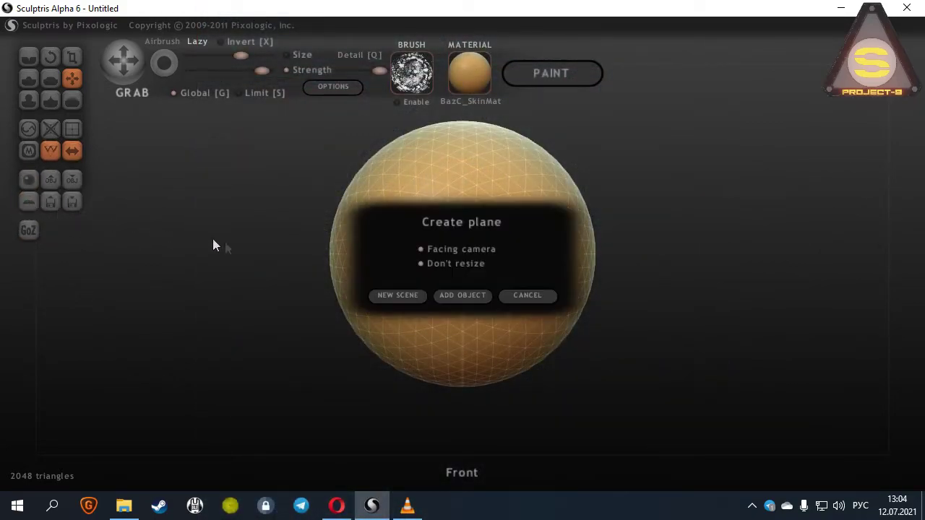
click(407, 297)
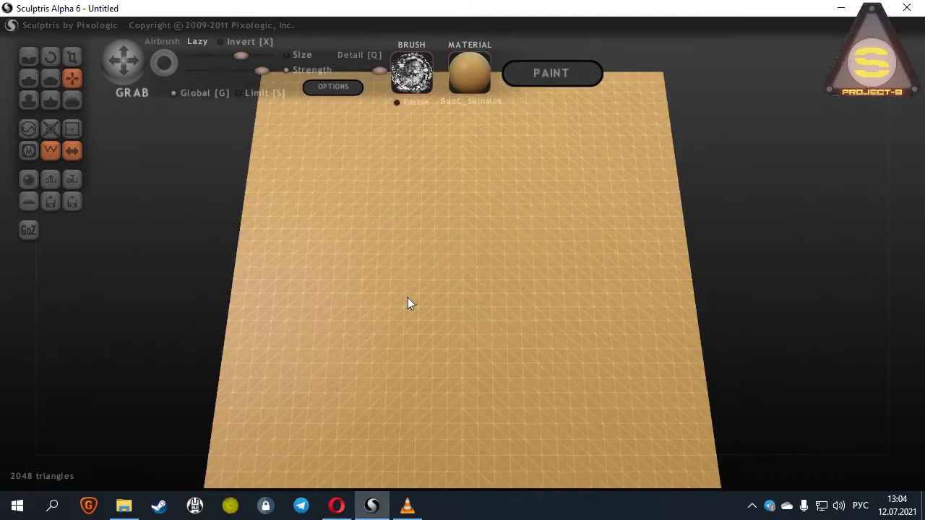
right_drag(444, 287, 809, 255)
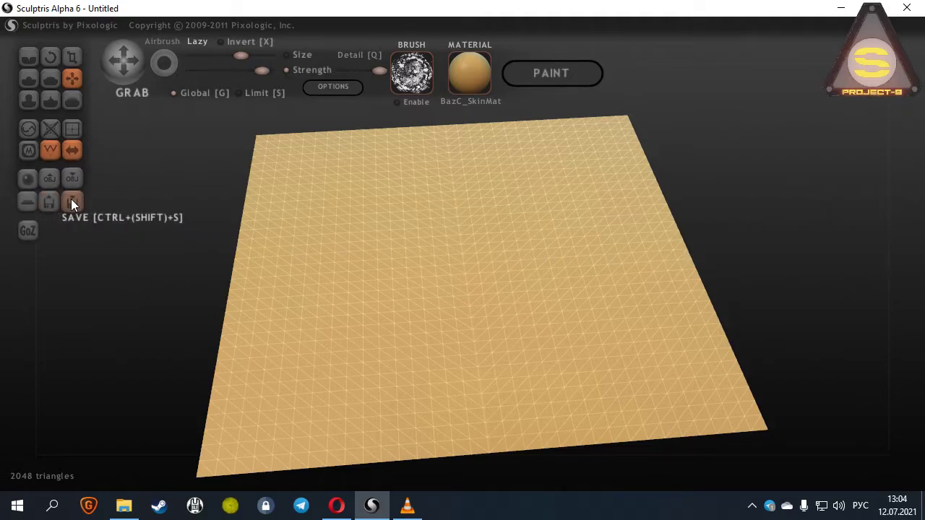
click(33, 180)
Replace the plane with a new sphere and reduce its mesh down to 16 triangles
click(383, 294)
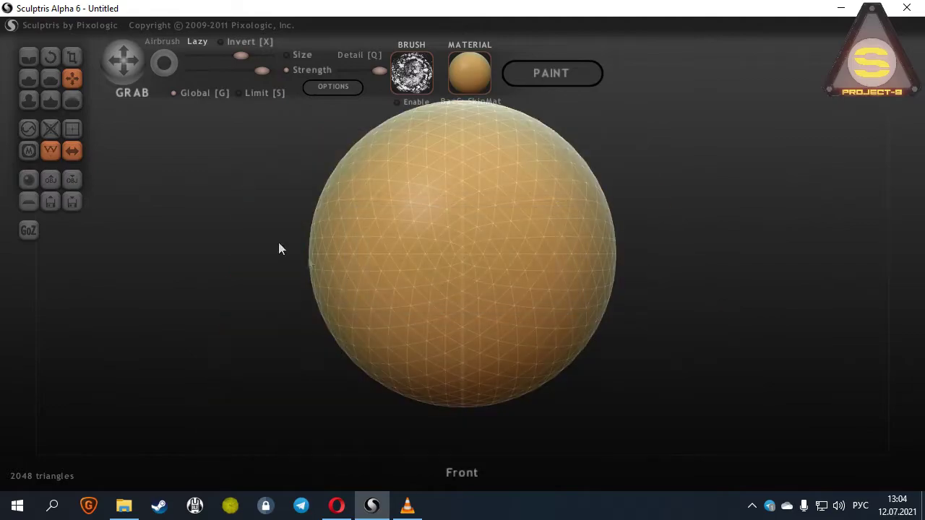
click(26, 130)
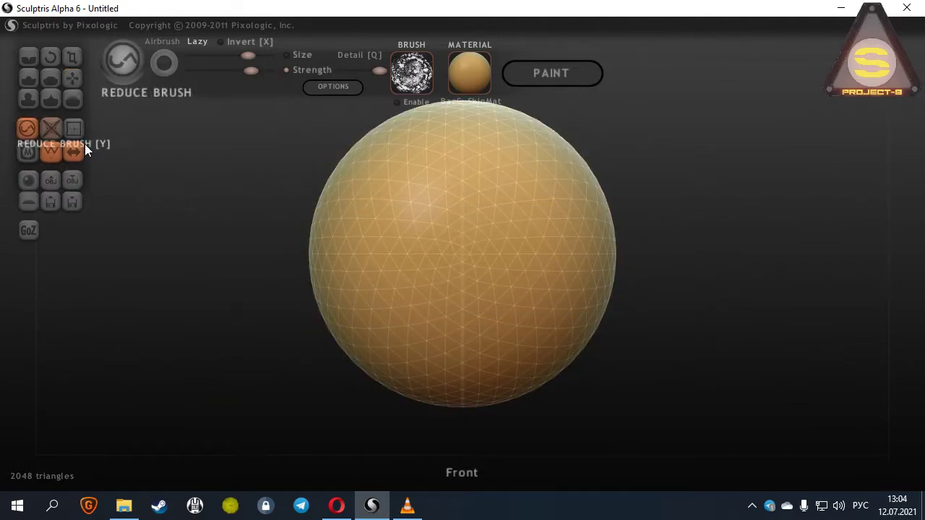
mouse_move(371, 204)
mouse_down()
mouse_move(425, 217)
mouse_move(426, 268)
mouse_move(521, 196)
mouse_move(389, 368)
mouse_move(479, 147)
mouse_move(337, 308)
mouse_move(487, 268)
mouse_move(584, 303)
mouse_move(402, 340)
mouse_move(409, 128)
mouse_move(443, 331)
mouse_up()
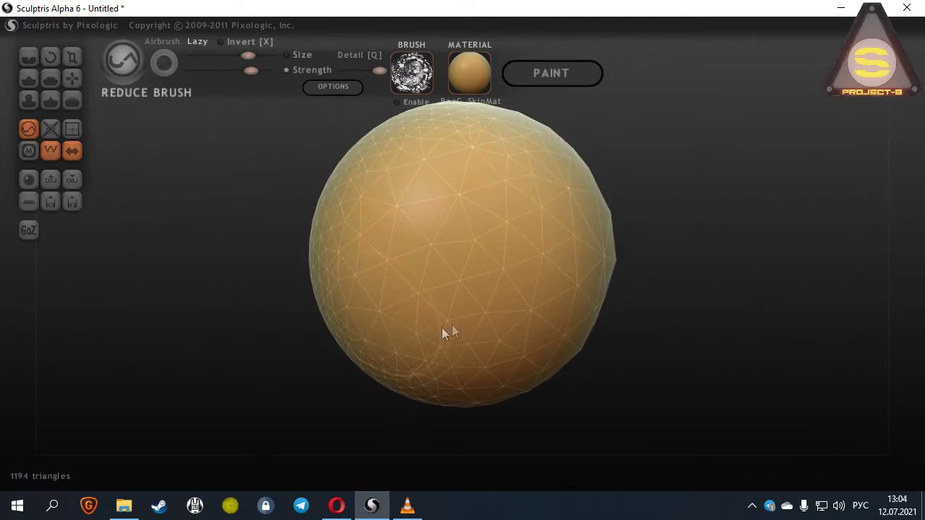
click(53, 132)
click(54, 130)
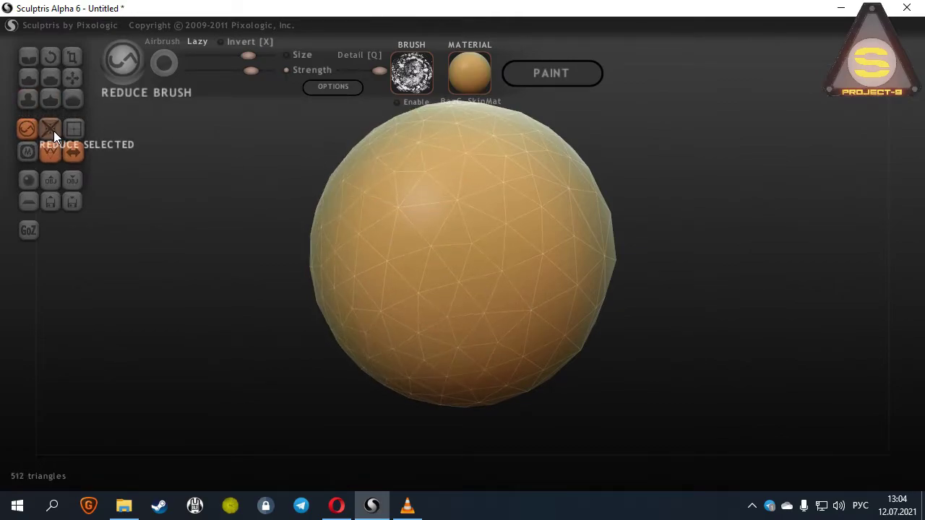
click(53, 131)
click(54, 131)
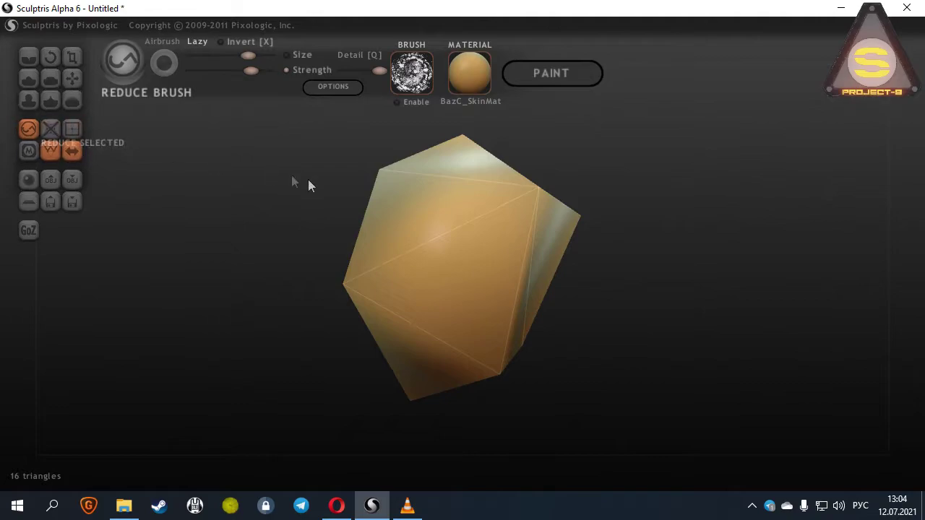
drag(307, 184, 95, 144)
Start a fresh sphere, subdivide it up to 131072 triangles, then undo back to 2048
click(22, 185)
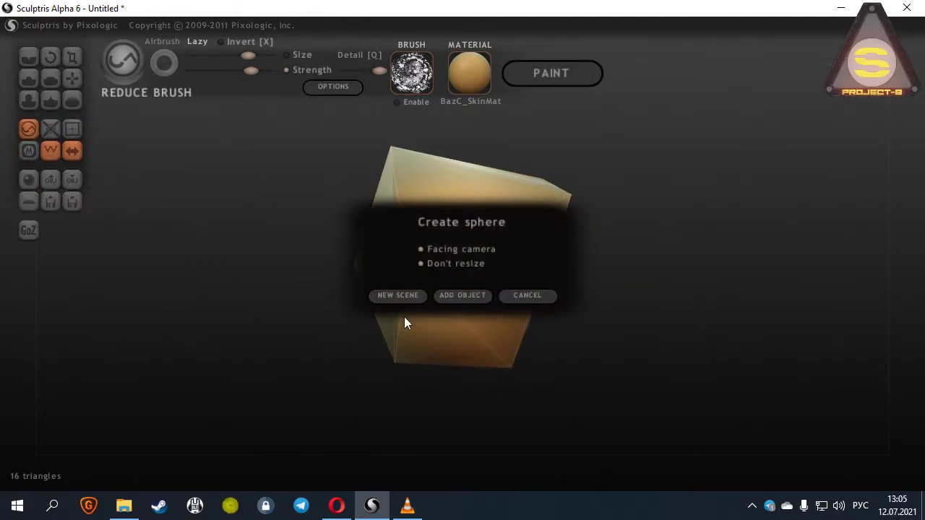
click(397, 296)
click(446, 302)
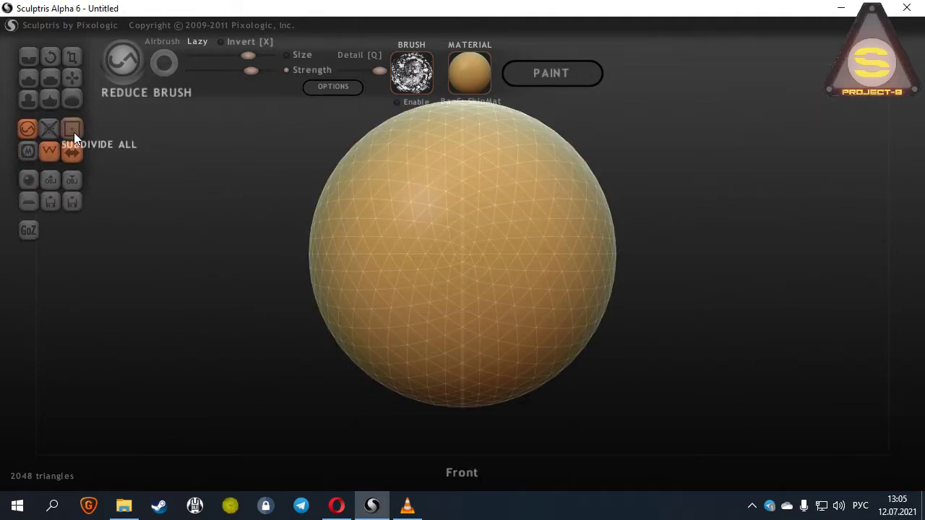
click(73, 133)
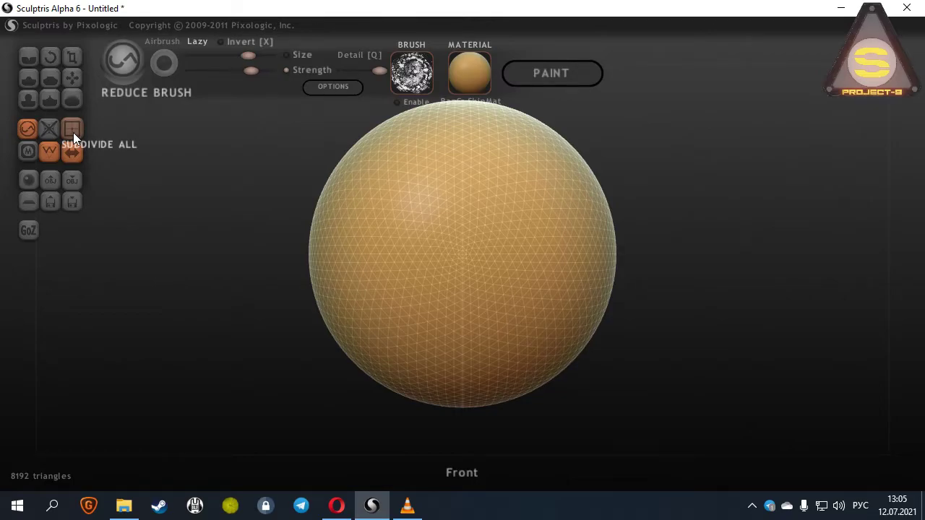
click(73, 132)
click(73, 132)
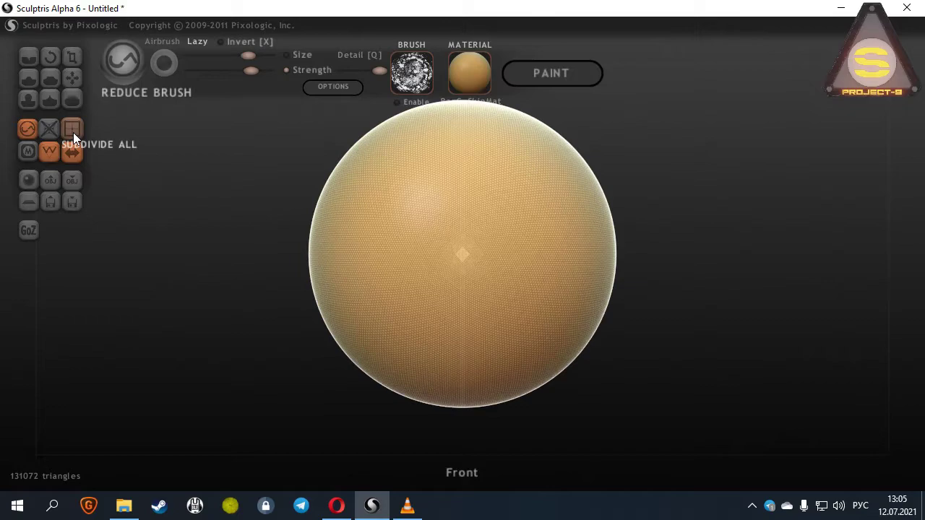
key(ctrl+z)
key(ctrl+z)
key(ctrl+z)
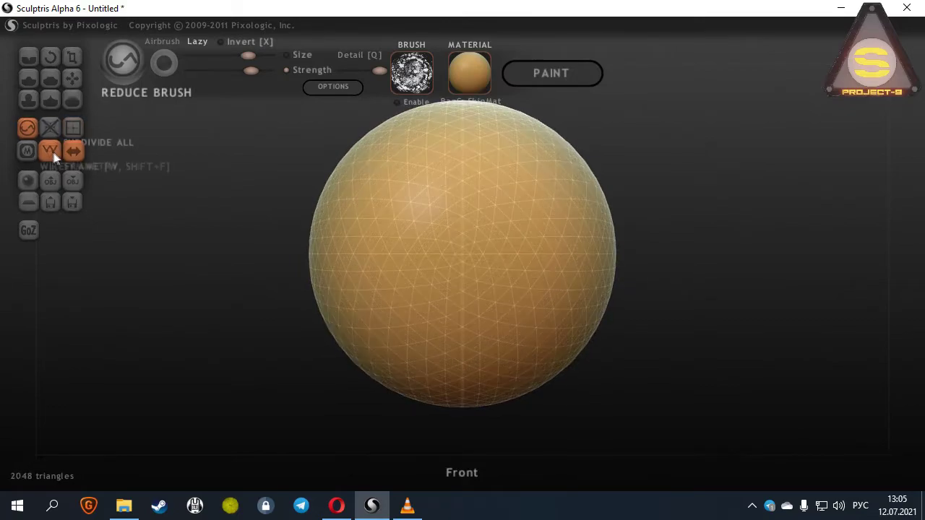
Mask two mirrored patches on the sphere and invert the mask with X
click(31, 153)
mouse_move(430, 231)
mouse_down()
mouse_move(406, 212)
mouse_move(400, 277)
mouse_move(451, 248)
mouse_move(427, 177)
mouse_move(372, 195)
mouse_move(383, 296)
mouse_move(454, 261)
mouse_move(436, 189)
mouse_move(427, 183)
mouse_move(372, 296)
mouse_move(417, 248)
mouse_move(397, 161)
mouse_move(384, 279)
mouse_move(424, 254)
mouse_move(404, 183)
mouse_move(366, 309)
mouse_move(441, 231)
mouse_move(379, 217)
mouse_move(386, 301)
mouse_move(430, 183)
mouse_move(407, 184)
mouse_up()
key(x)
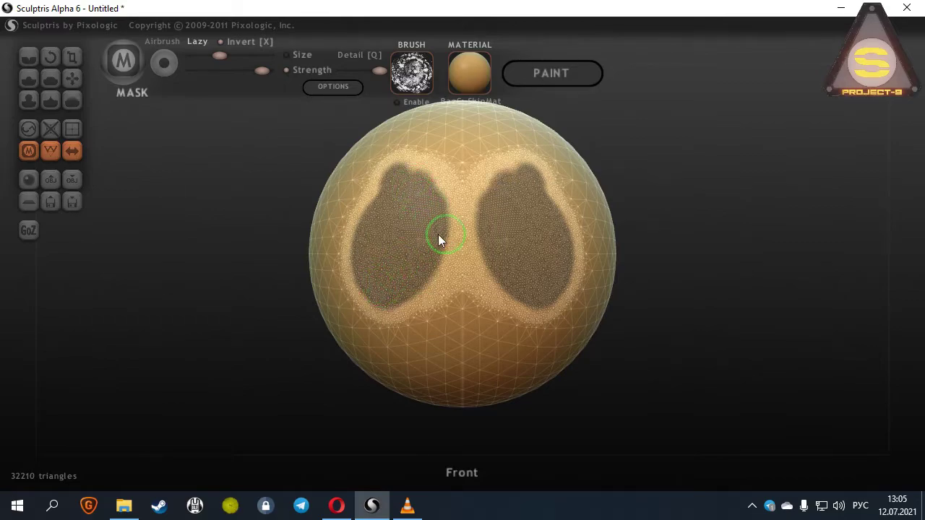
Toggle the wireframe off and back on, then turn symmetry off
click(51, 149)
click(51, 149)
click(52, 150)
click(51, 149)
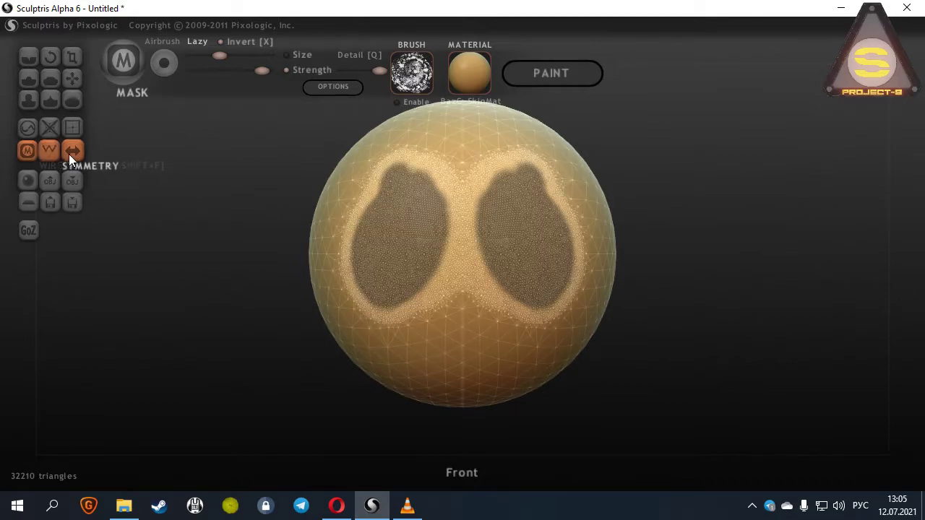
click(70, 153)
click(464, 307)
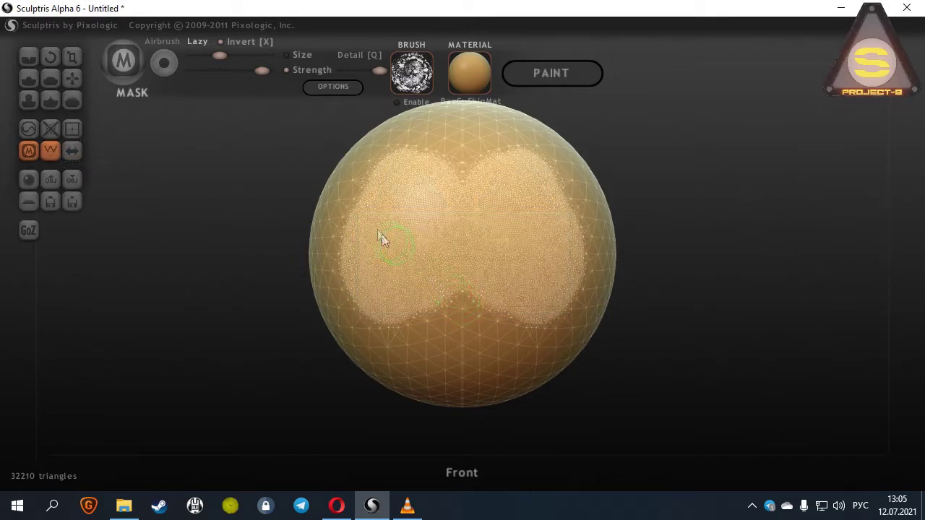
Sculpt a large dent with the Draw brush, then thin the mesh with Reduce Selected and Reduce Brush
click(29, 79)
mouse_move(376, 185)
mouse_down()
mouse_move(341, 298)
mouse_move(409, 298)
mouse_move(404, 209)
mouse_move(354, 200)
mouse_up()
click(51, 128)
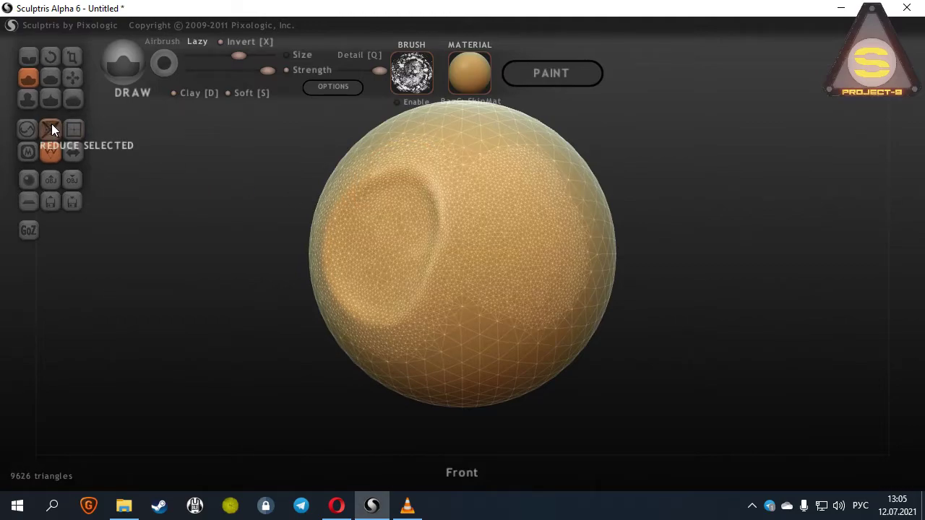
click(28, 129)
mouse_move(339, 155)
mouse_down()
mouse_move(347, 309)
mouse_move(438, 293)
mouse_move(373, 299)
mouse_move(411, 198)
mouse_move(500, 212)
mouse_move(433, 272)
mouse_move(406, 174)
mouse_move(533, 315)
mouse_up()
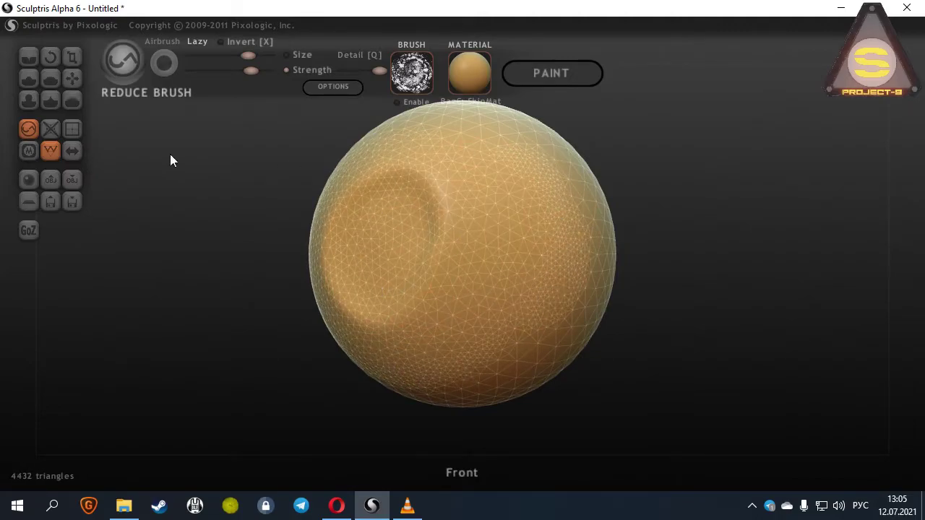
Start a new scene with a fresh sphere, discarding current changes
click(28, 180)
click(398, 295)
click(428, 300)
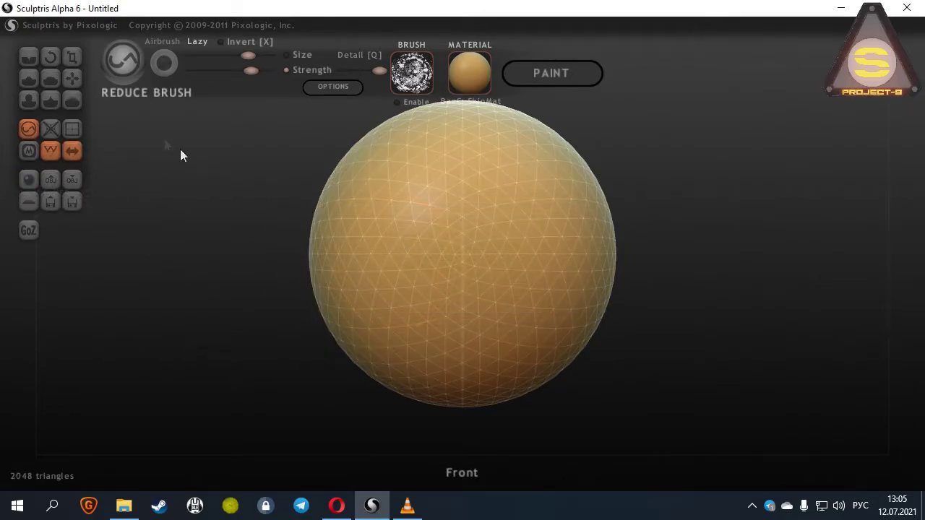
Try mirrored U-shaped and inverted-U creases with the Crease brush, undoing each
click(29, 57)
mouse_move(392, 265)
mouse_down()
mouse_move(424, 188)
mouse_move(454, 161)
mouse_move(362, 190)
mouse_move(339, 318)
mouse_move(422, 337)
mouse_up()
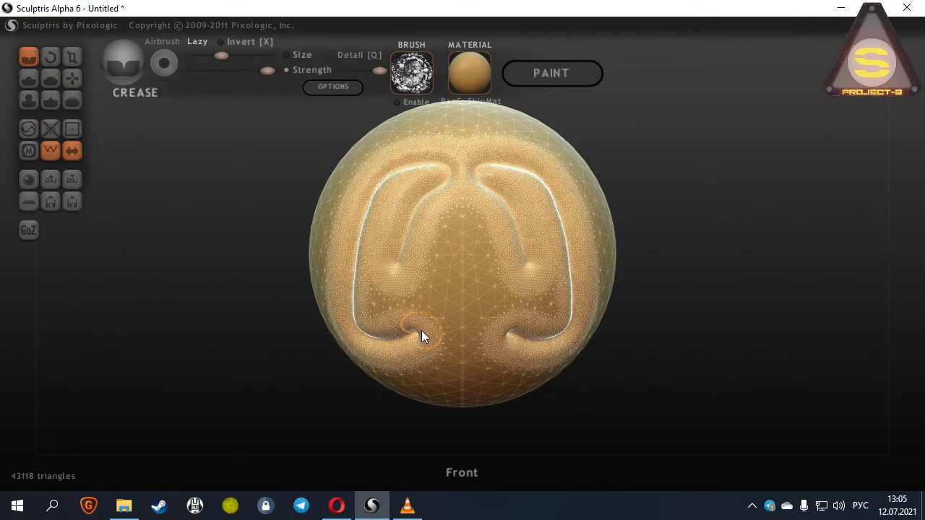
click(50, 150)
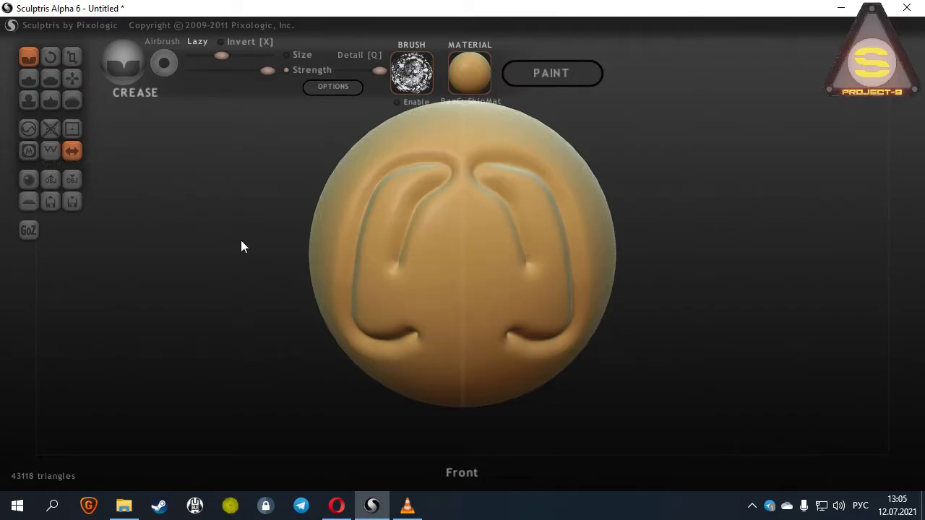
key(ctrl+z)
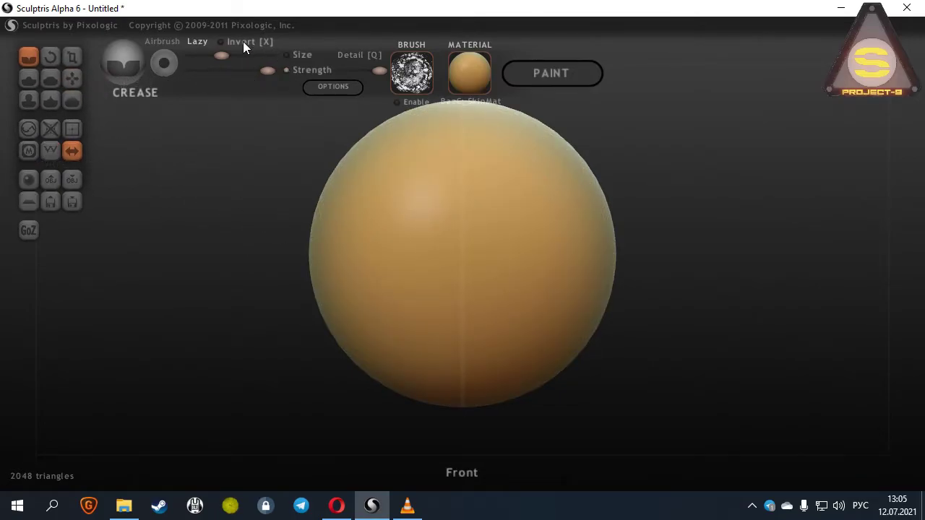
click(221, 42)
mouse_move(373, 292)
mouse_down()
mouse_move(400, 161)
mouse_move(419, 172)
mouse_move(424, 300)
mouse_up()
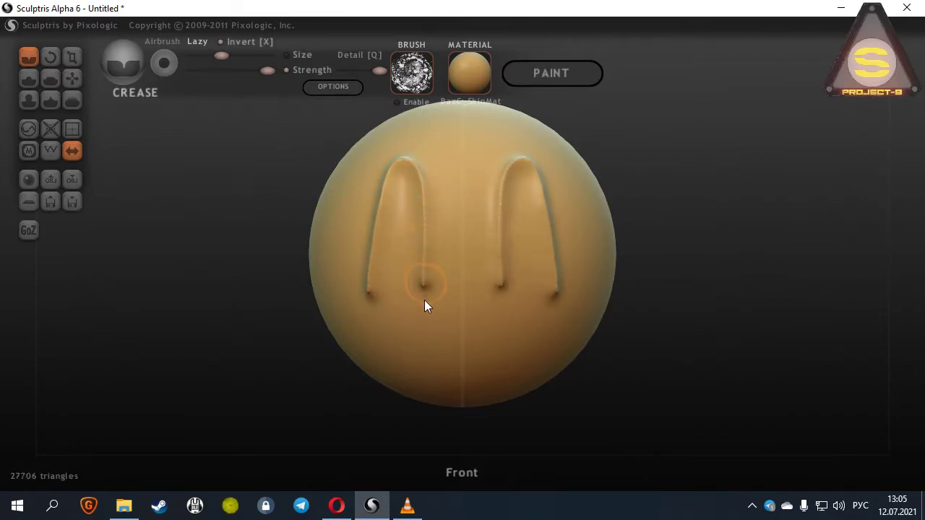
key(ctrl+z)
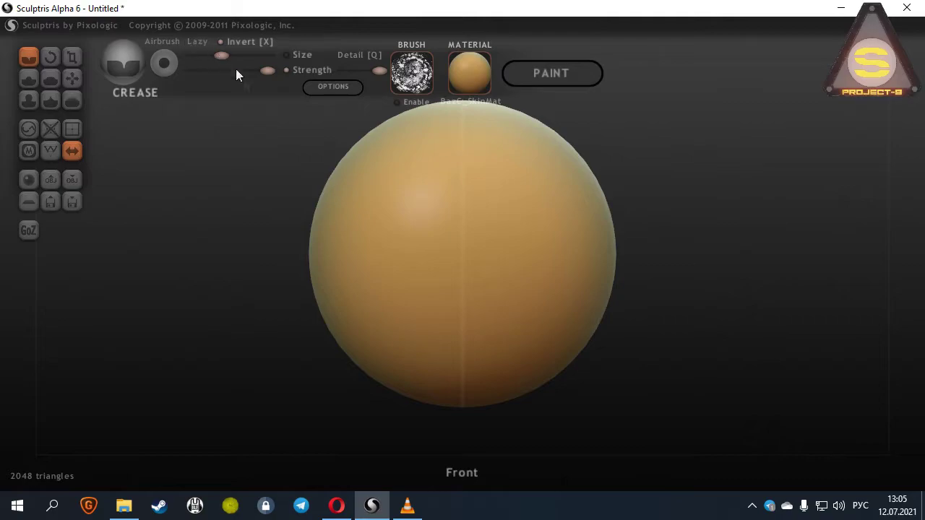
Carve mirrored arch creases and, with Airbrush on, deepen crease dabs on the upper sphere
mouse_move(337, 292)
mouse_down()
mouse_move(395, 185)
mouse_move(400, 285)
mouse_move(428, 220)
mouse_move(462, 217)
mouse_up()
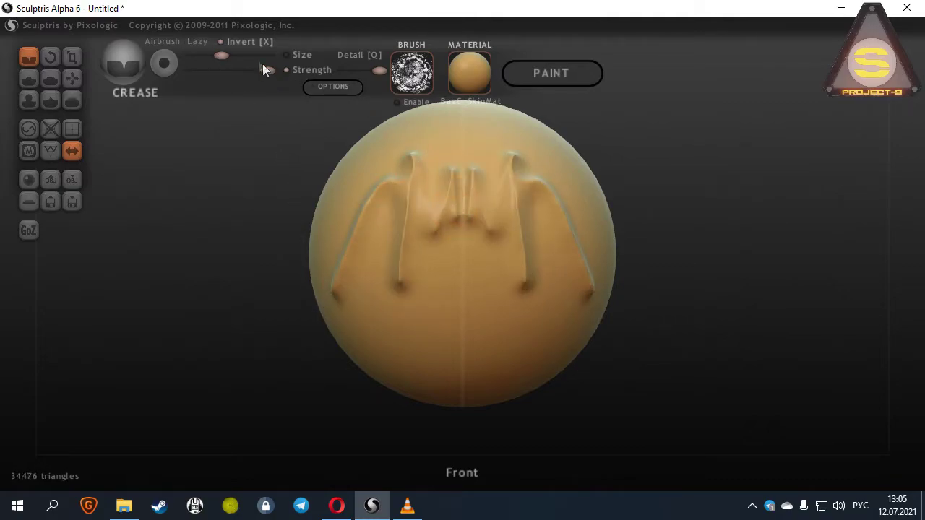
mouse_move(367, 348)
mouse_down()
mouse_move(413, 316)
mouse_move(437, 323)
mouse_move(441, 267)
mouse_up()
click(169, 41)
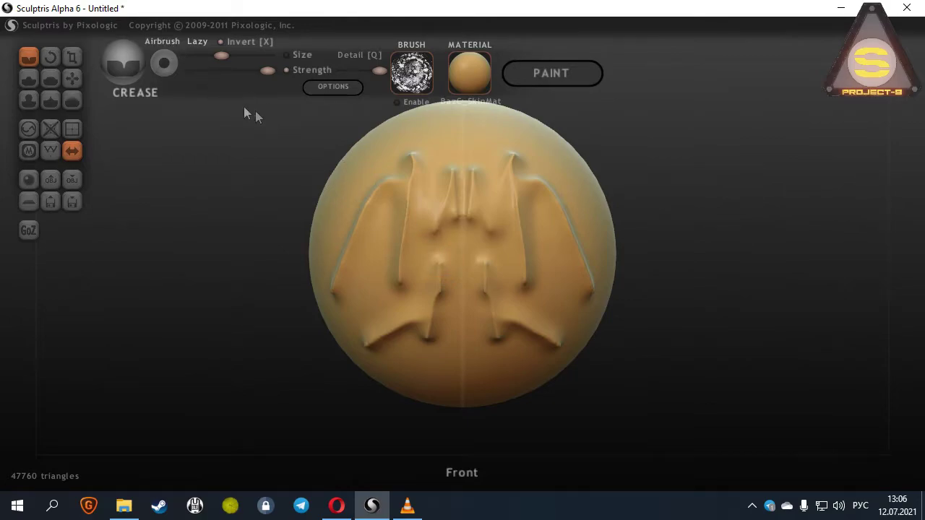
key(ctrl+z)
key(ctrl+z)
drag(408, 165, 392, 194)
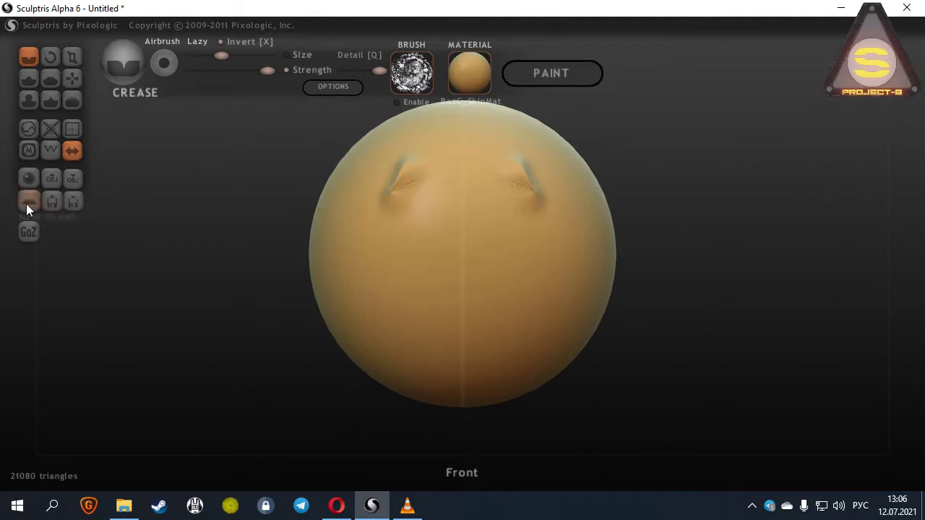
click(50, 150)
click(407, 251)
drag(407, 250, 408, 250)
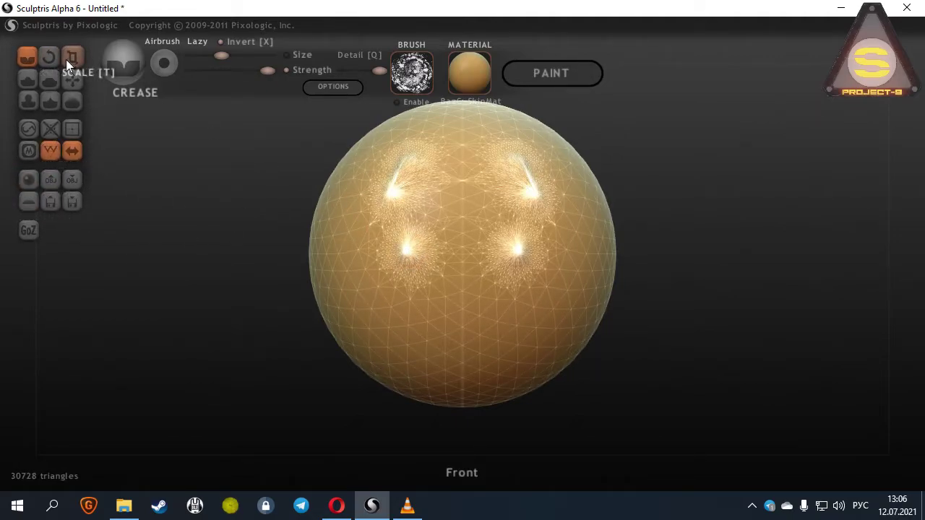
Lower brush strength, raise detail, and crease the lower sphere while pulling the upper creases up
mouse_move(265, 72)
mouse_down()
mouse_move(234, 71)
mouse_move(258, 70)
mouse_move(245, 56)
mouse_up()
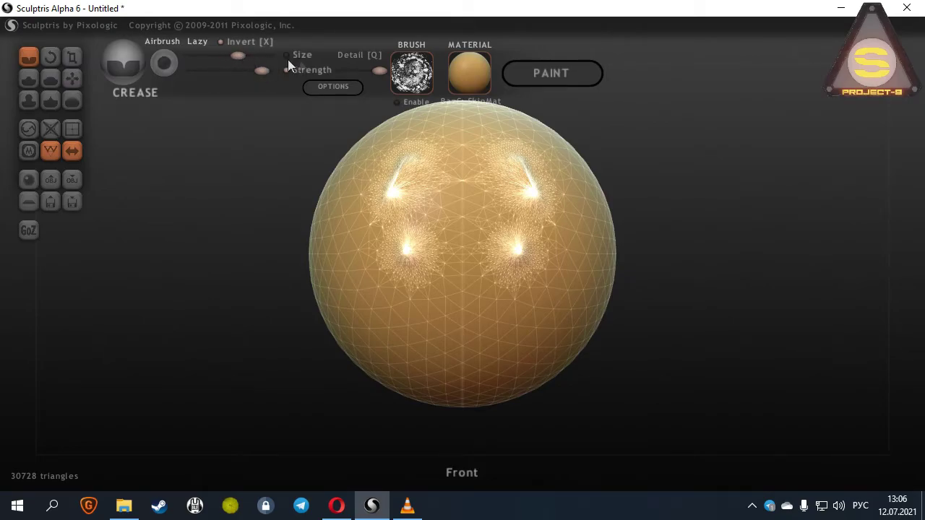
drag(373, 75, 381, 73)
drag(362, 311, 425, 353)
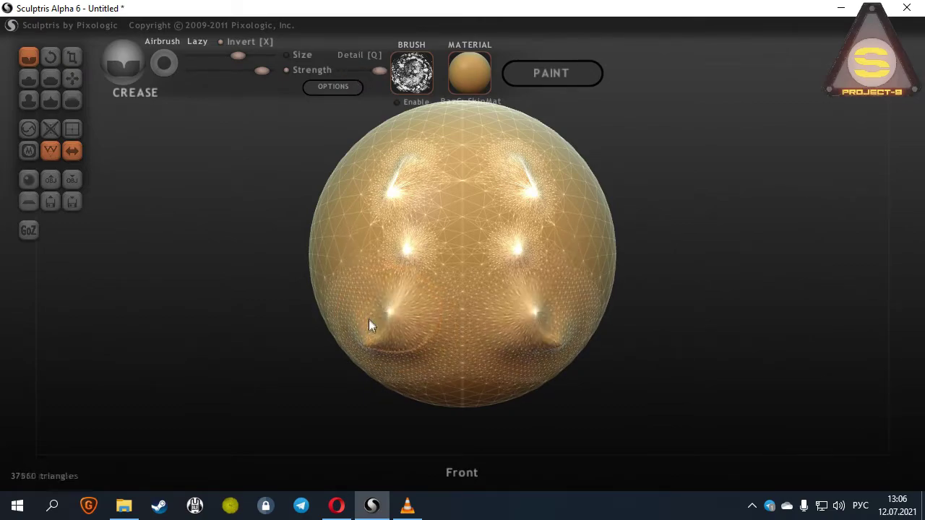
drag(369, 320, 376, 315)
drag(354, 192, 374, 158)
Replace the crease sculpt with a new scene containing a fresh sphere
click(29, 179)
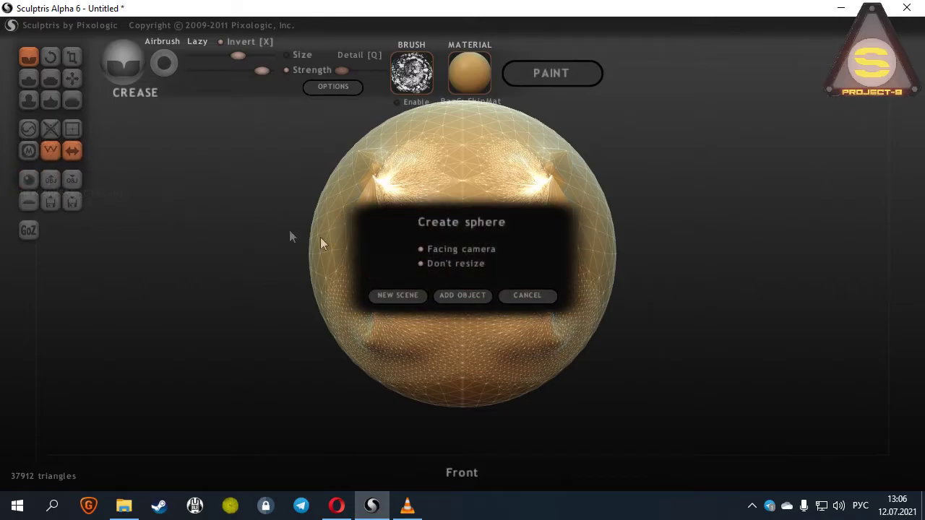
click(391, 297)
click(443, 304)
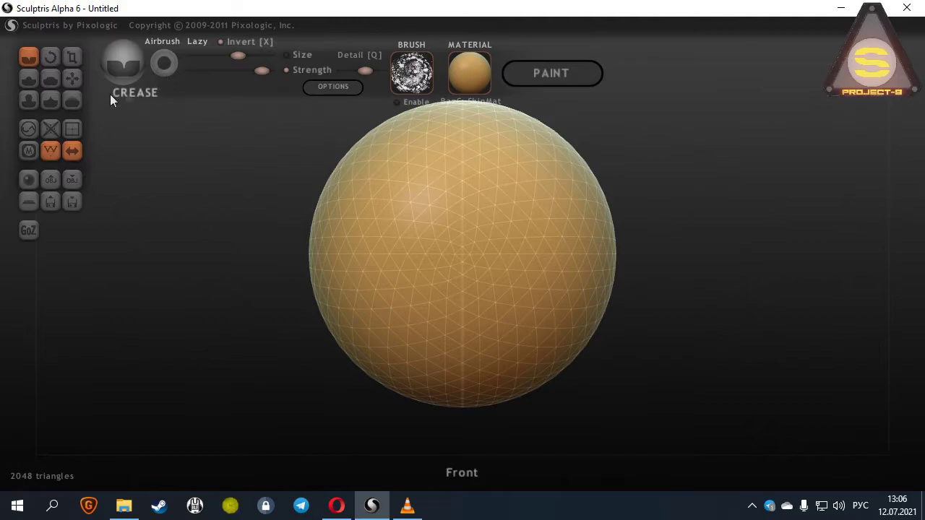
Twist two mirrored patches on the sphere with the Rotate brush
click(50, 57)
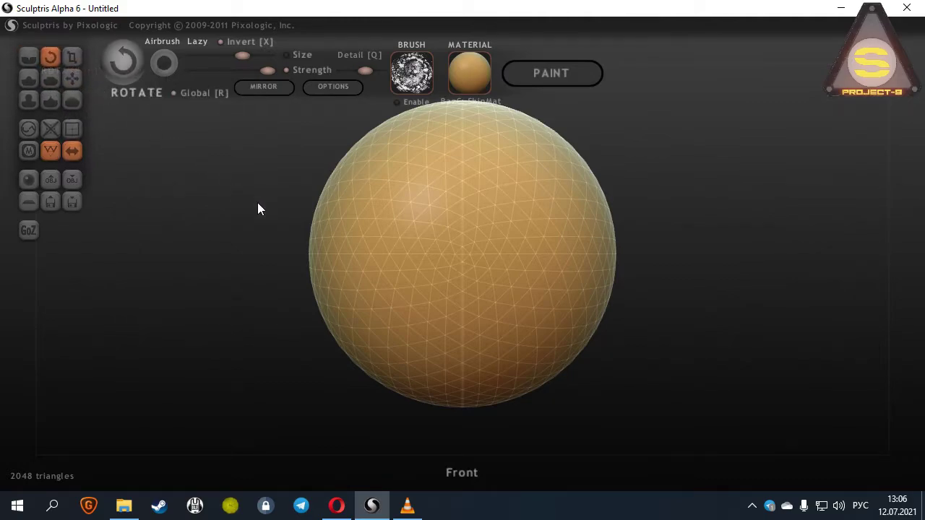
drag(276, 203, 209, 89)
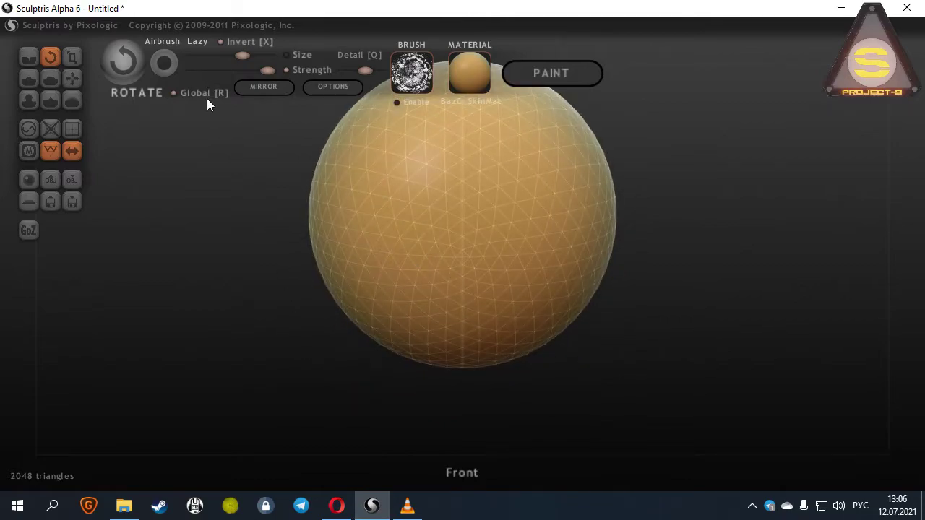
mouse_move(351, 189)
mouse_down()
mouse_move(350, 209)
mouse_move(292, 193)
mouse_move(302, 134)
mouse_up()
key(w)
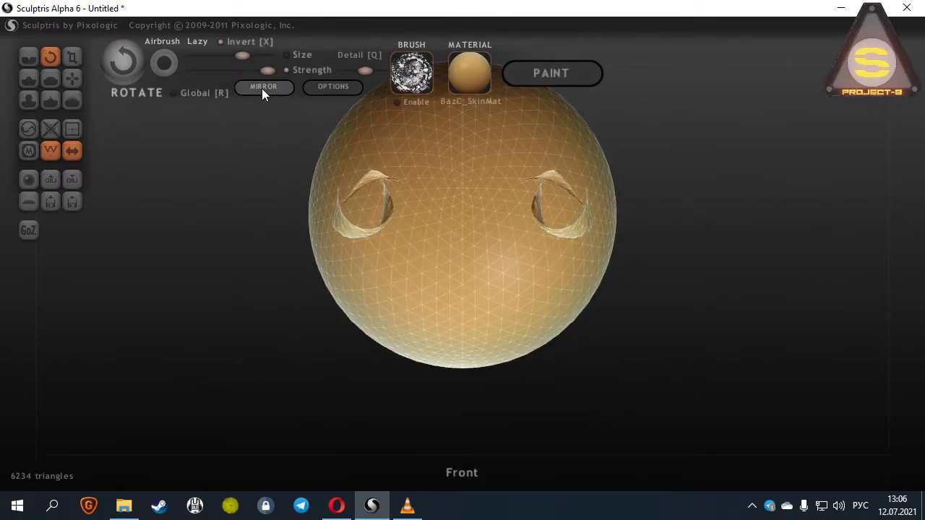
key(w)
Enlarge the left pocket and its mirror with the Scale brush, leaving the sphere slightly smaller
click(72, 57)
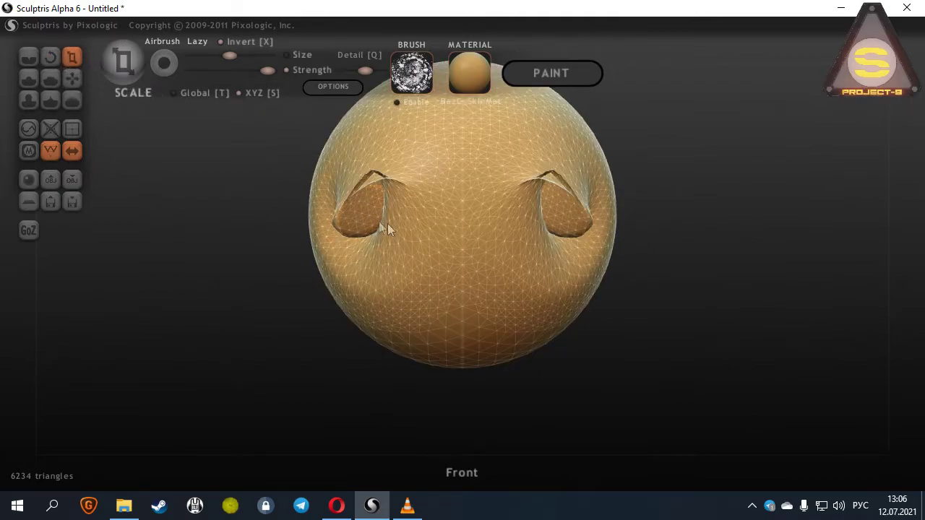
mouse_move(382, 227)
mouse_down()
mouse_move(429, 181)
mouse_move(331, 153)
mouse_up()
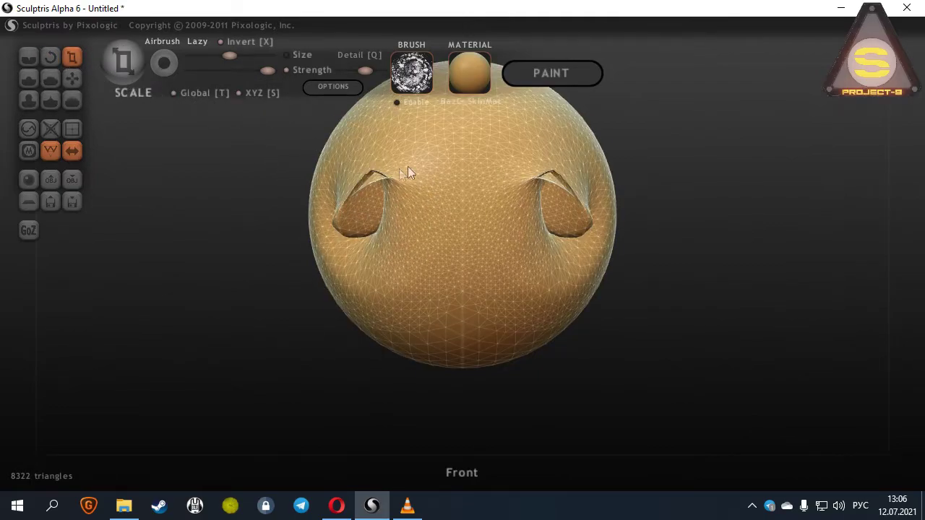
drag(407, 172, 335, 169)
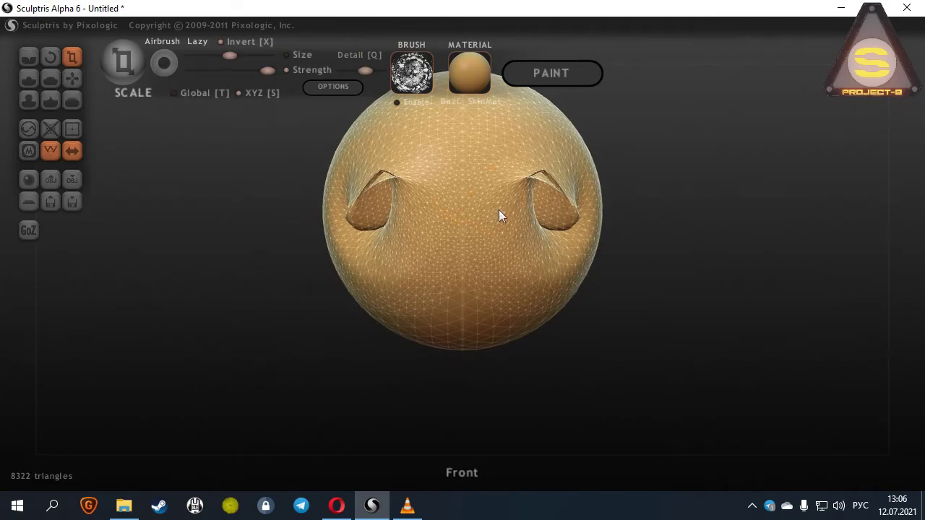
mouse_move(499, 211)
mouse_down()
mouse_move(459, 247)
mouse_move(512, 233)
mouse_up()
Raise curved ridges across the sphere's front and side with the Draw brush
click(28, 78)
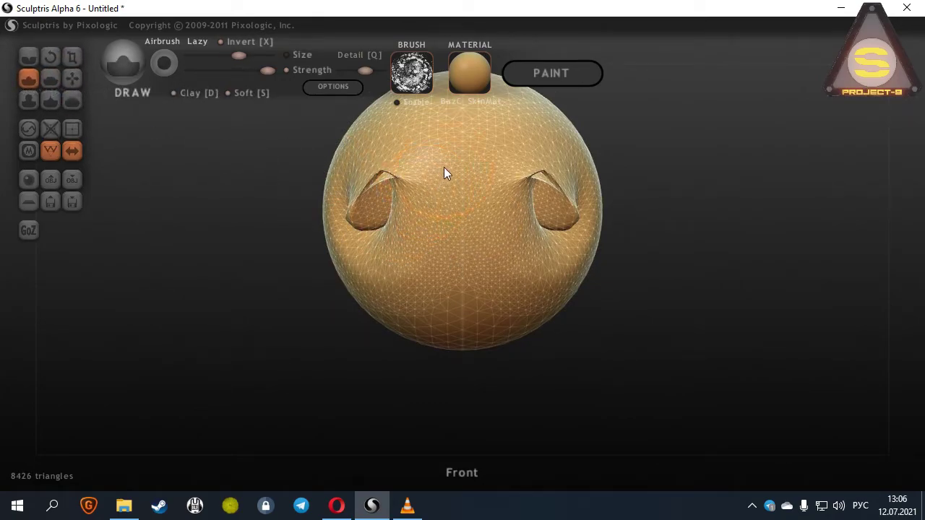
mouse_move(444, 167)
mouse_down()
mouse_move(451, 246)
mouse_move(374, 253)
mouse_move(325, 135)
mouse_up()
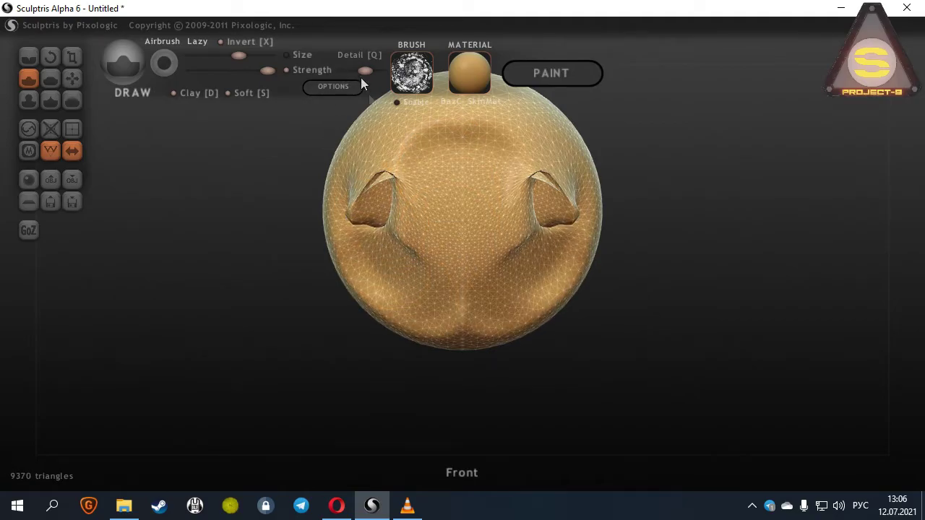
right_drag(429, 186, 584, 227)
mouse_move(585, 227)
mouse_down()
mouse_move(419, 234)
mouse_move(506, 205)
mouse_move(397, 192)
mouse_move(458, 174)
mouse_up()
key(w)
right_drag(260, 146, 471, 194)
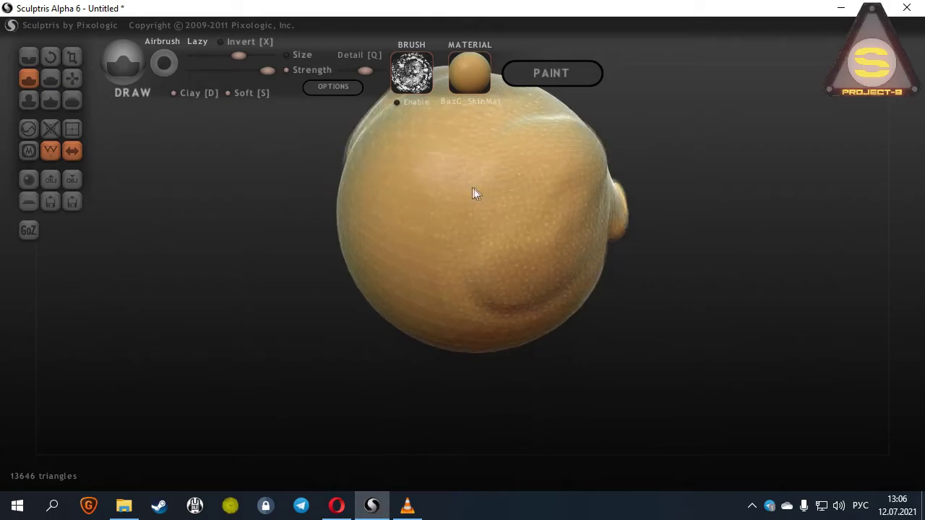
scroll(471, 194, down, 3)
right_drag(500, 222, 465, 169)
key(w)
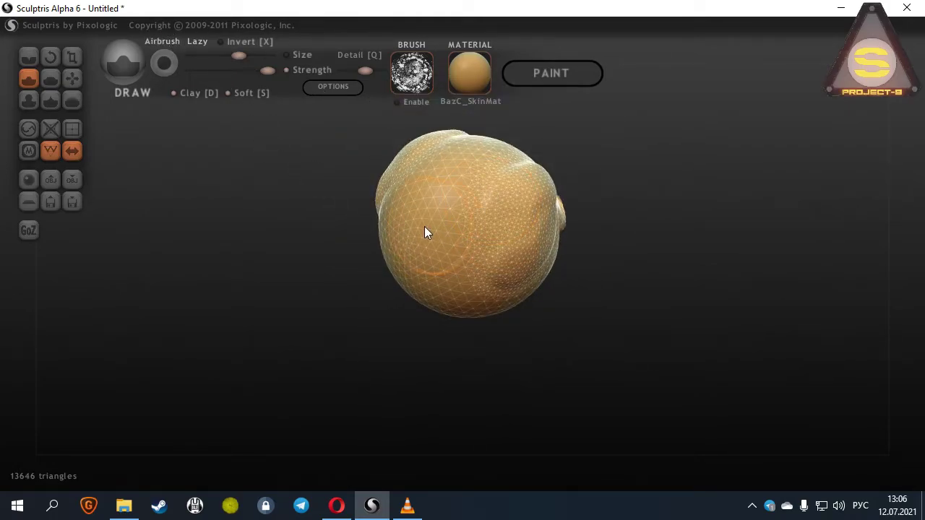
Add bulges with Clay off, raising a round lump and a lengthened arm-like protrusion
mouse_move(458, 204)
mouse_down()
mouse_move(472, 265)
mouse_move(376, 217)
mouse_up()
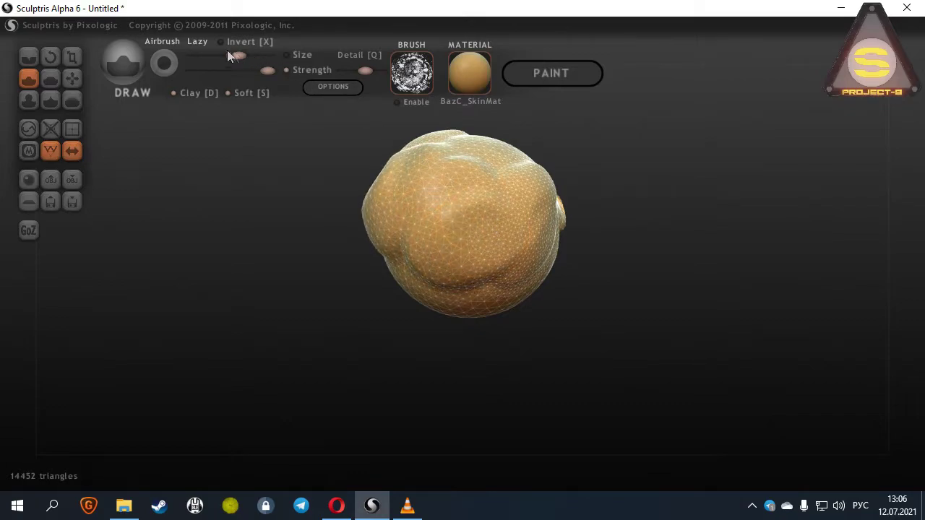
click(188, 94)
click(188, 95)
click(188, 95)
drag(439, 186, 354, 156)
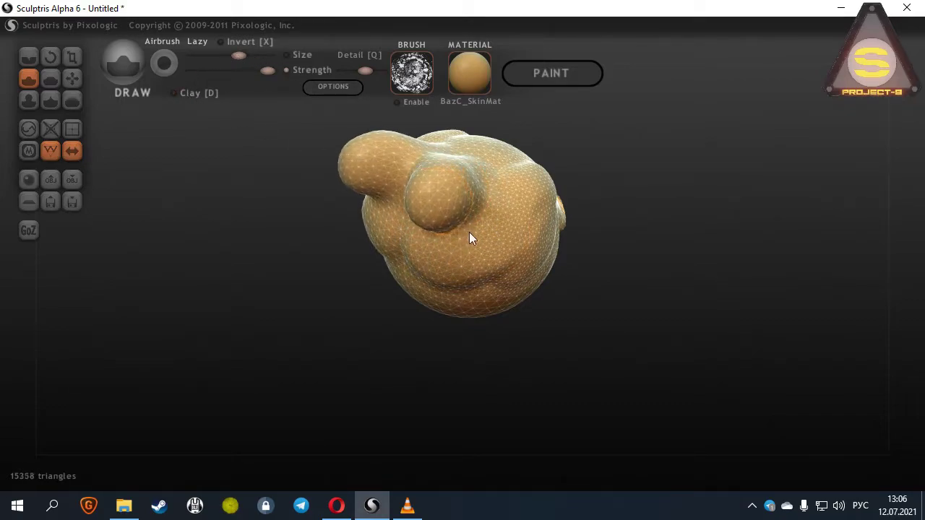
drag(469, 238, 340, 159)
click(174, 92)
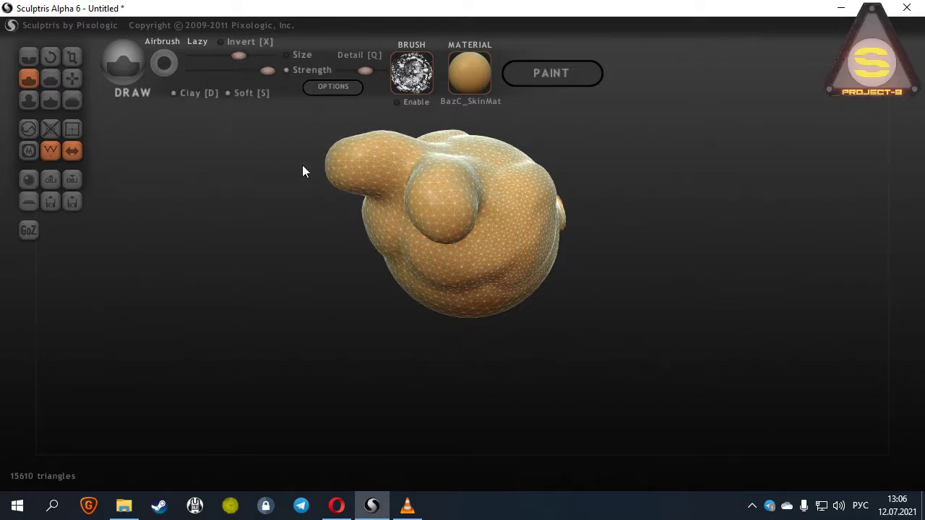
click(51, 80)
Flatten the arm-like bulge into the body and flatten the lower-left fold
mouse_move(409, 181)
mouse_down()
mouse_move(433, 207)
mouse_move(440, 198)
mouse_move(477, 205)
mouse_up()
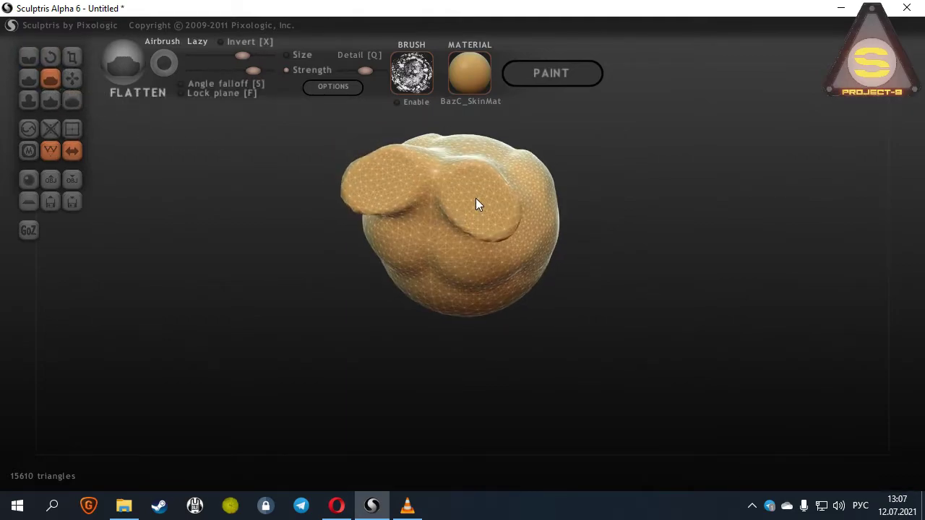
scroll(462, 181, up, 2)
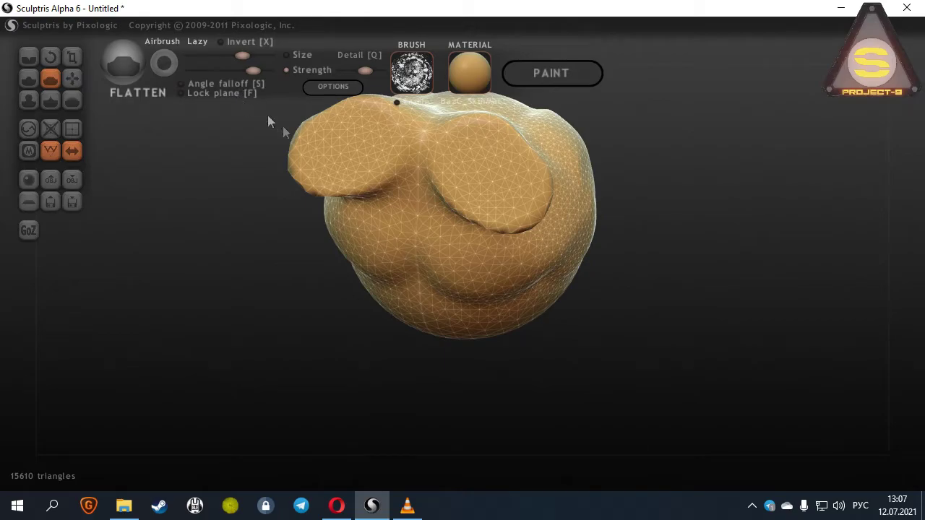
mouse_move(318, 152)
mouse_down()
mouse_move(451, 222)
mouse_move(480, 218)
mouse_move(350, 193)
mouse_up()
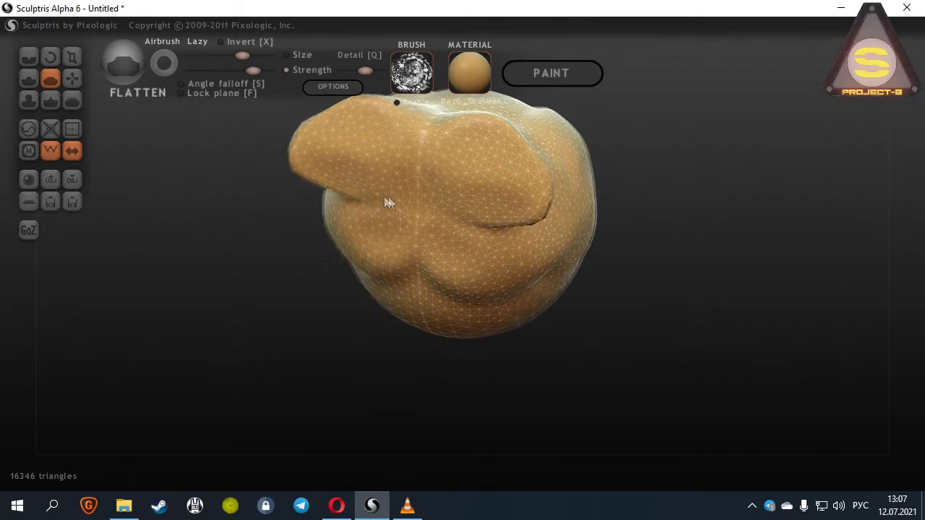
right_drag(386, 200, 399, 214)
mouse_move(398, 214)
mouse_down()
mouse_move(338, 226)
mouse_move(313, 270)
mouse_up()
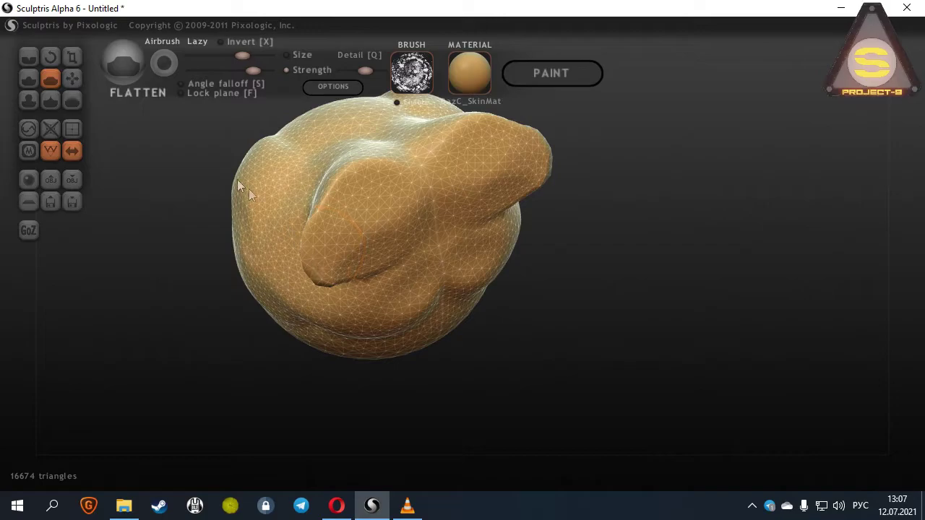
Pull a long protrusion from the left with Grab and lift the arm and saddle upward
click(72, 78)
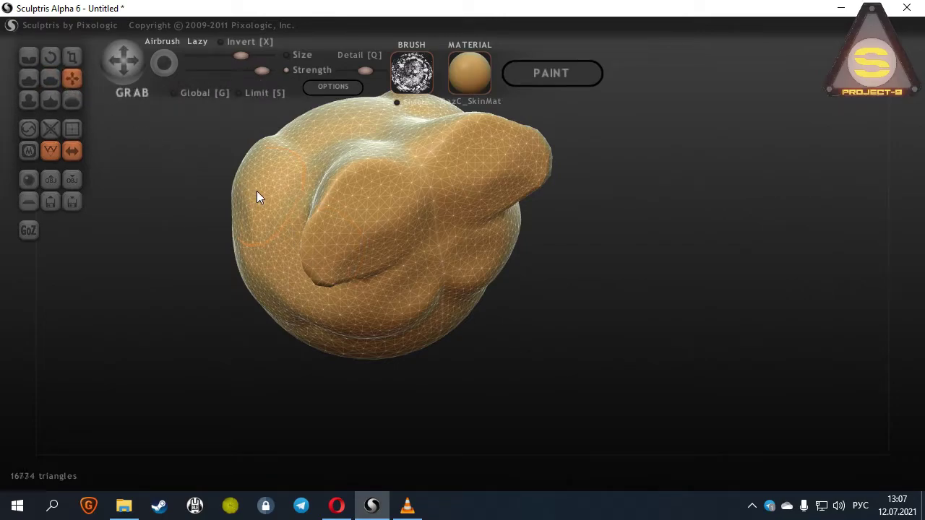
drag(257, 191, 137, 181)
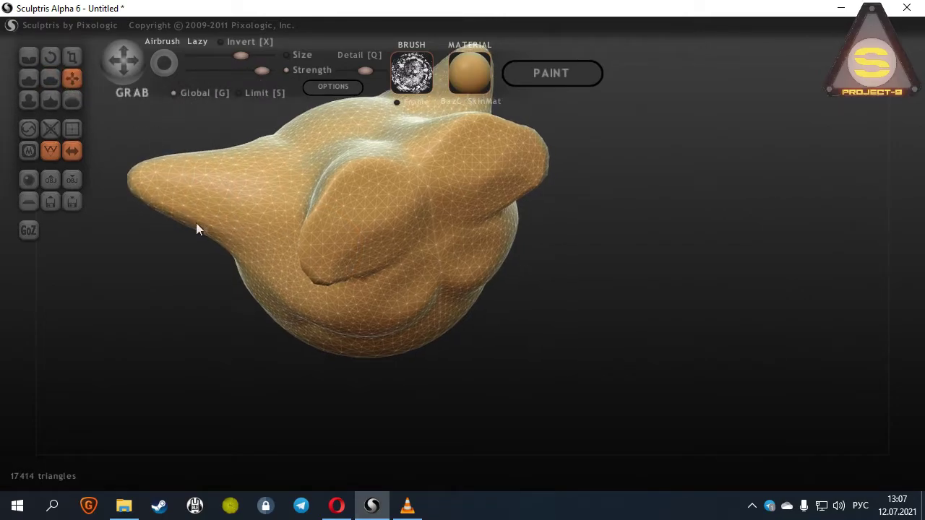
mouse_move(196, 222)
right_down()
mouse_move(328, 228)
mouse_move(416, 253)
right_up()
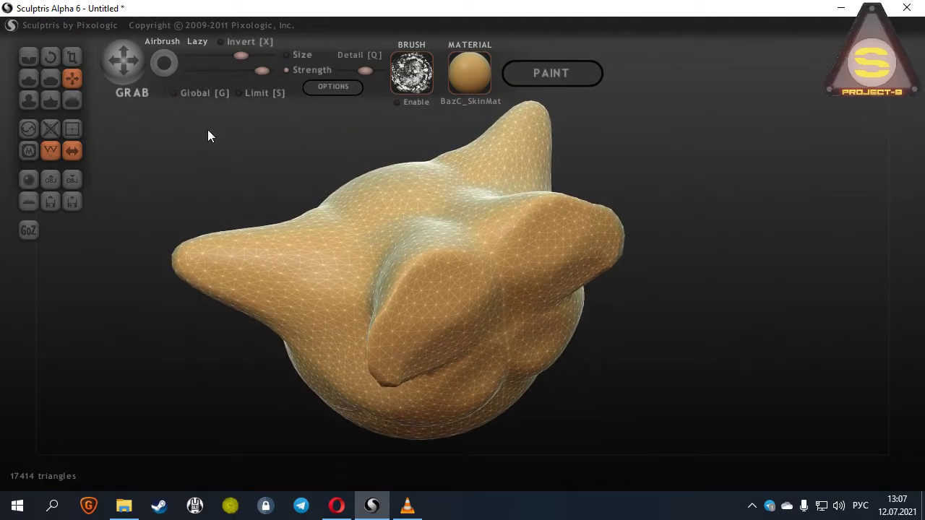
drag(272, 206, 259, 154)
mouse_move(342, 199)
mouse_down()
mouse_move(361, 182)
mouse_move(361, 99)
mouse_up()
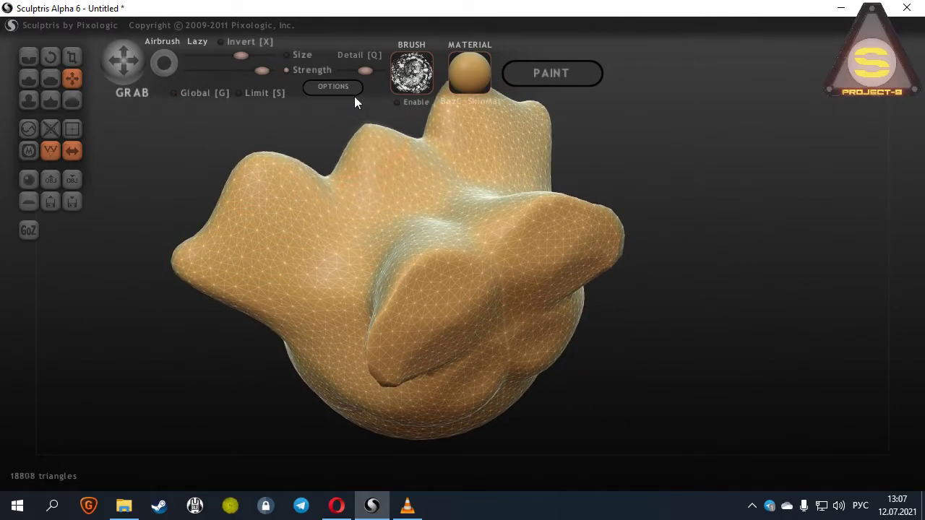
drag(330, 182, 254, 135)
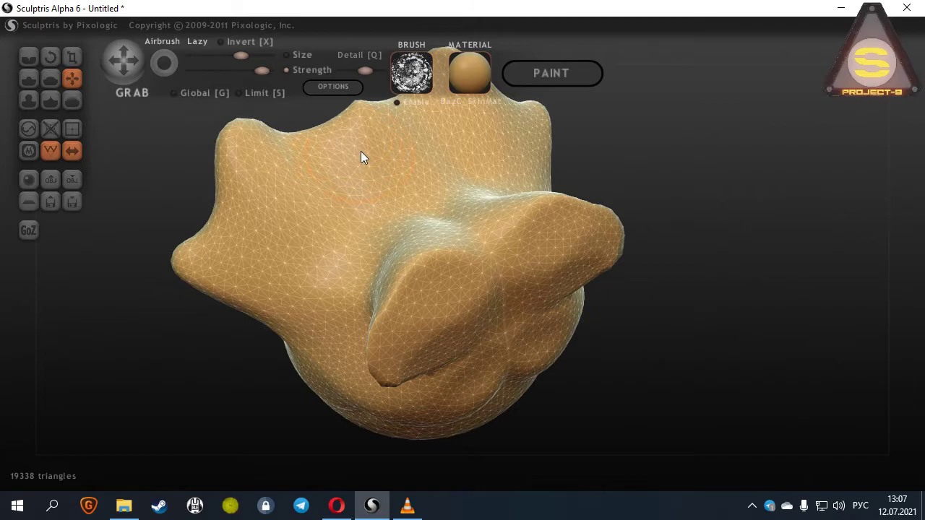
scroll(362, 157, down, 3)
mouse_move(385, 205)
right_down()
mouse_move(520, 171)
mouse_move(455, 166)
right_up()
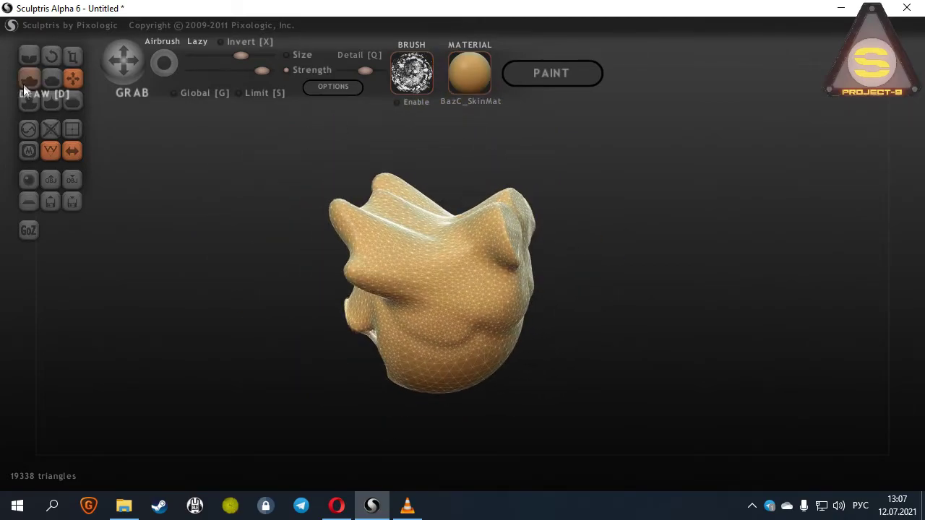
click(28, 100)
Inflate the top bump and a new bump on the sculpt's upper left
drag(337, 216, 346, 219)
right_drag(346, 218, 295, 218)
scroll(309, 181, up, 3)
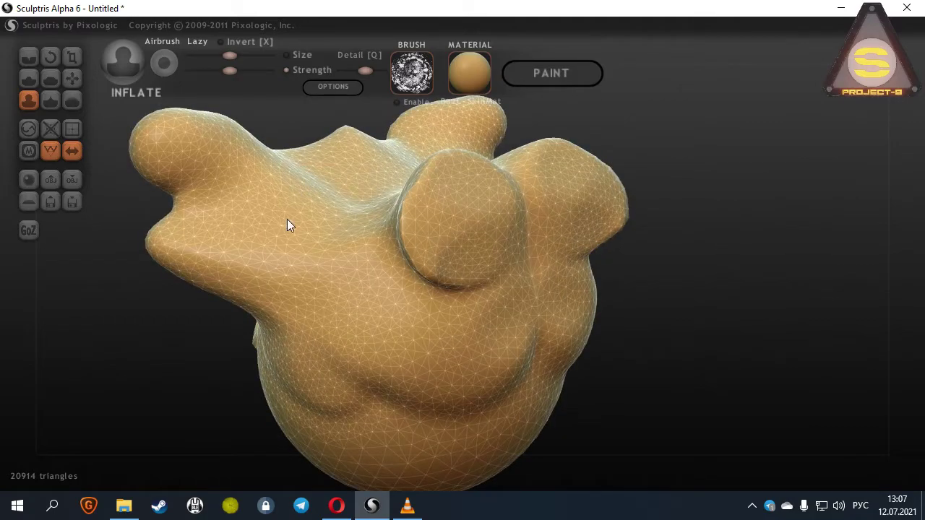
mouse_move(287, 226)
mouse_down()
mouse_move(234, 225)
mouse_move(277, 238)
mouse_move(280, 202)
mouse_move(240, 196)
mouse_move(234, 231)
mouse_move(318, 251)
mouse_move(346, 287)
mouse_move(315, 267)
mouse_move(302, 294)
mouse_move(328, 304)
mouse_move(300, 193)
mouse_up()
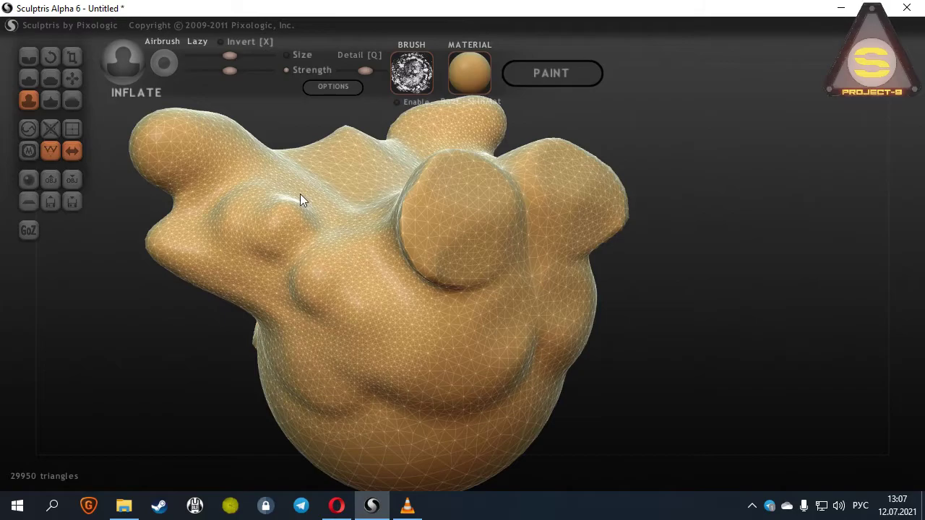
key(w)
Sharpen the fold beside the arm with the Pinch brush
click(50, 101)
mouse_move(318, 209)
right_down()
mouse_move(371, 213)
mouse_move(375, 193)
right_up()
scroll(375, 193, up, 3)
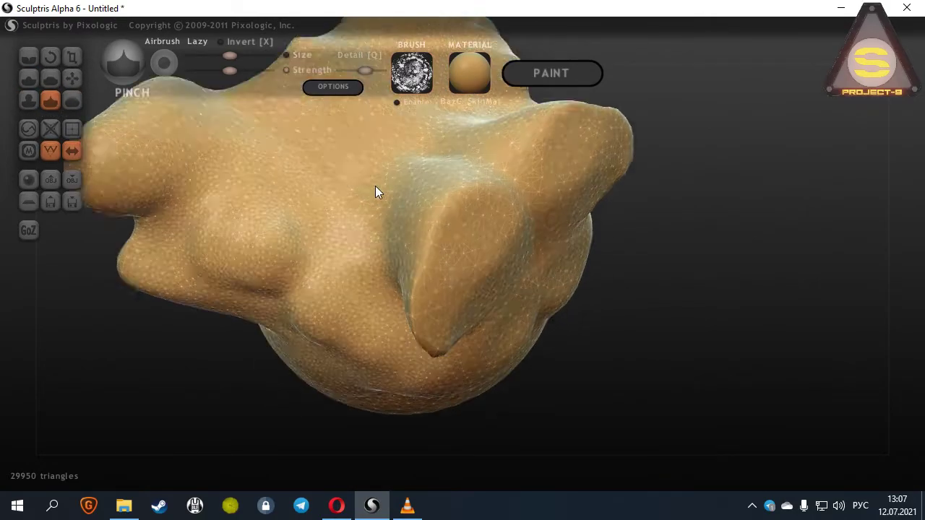
scroll(375, 189, up, 2)
mouse_move(367, 219)
mouse_down()
mouse_move(430, 244)
mouse_move(409, 264)
mouse_move(402, 310)
mouse_move(432, 189)
mouse_move(450, 157)
mouse_move(474, 153)
mouse_move(425, 210)
mouse_move(414, 264)
mouse_up()
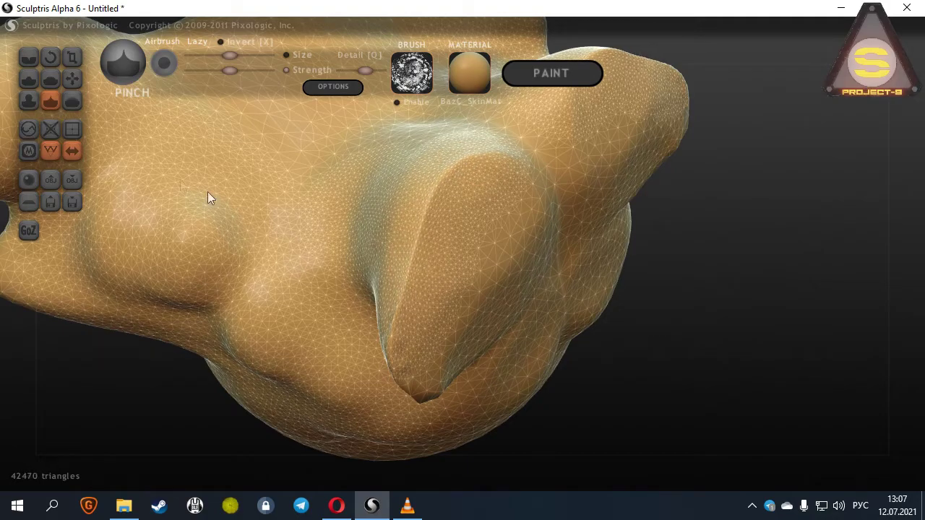
Smooth the symmetric front folds and bottom crease, then reduce the mesh to 10334 triangles
click(71, 101)
scroll(288, 168, down, 3)
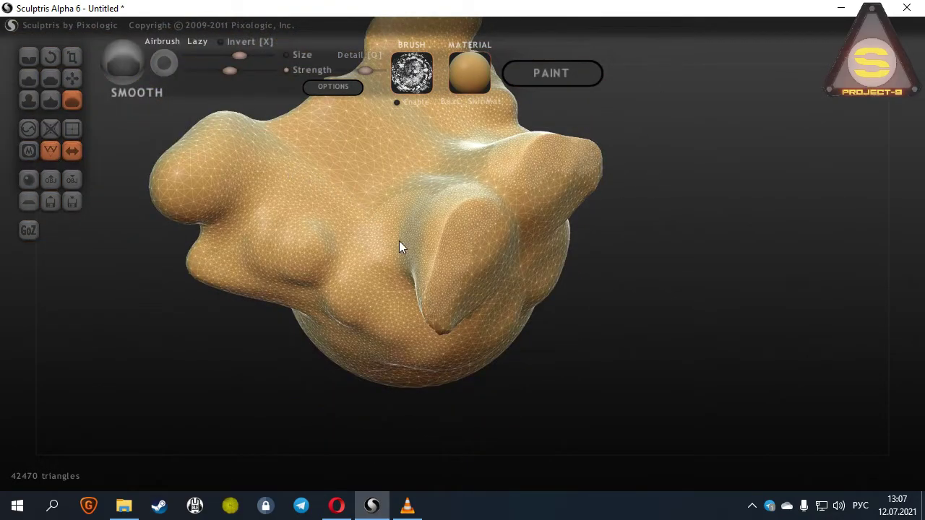
scroll(399, 247, down, 2)
mouse_move(393, 200)
right_down()
mouse_move(445, 213)
mouse_move(398, 207)
mouse_move(522, 208)
right_up()
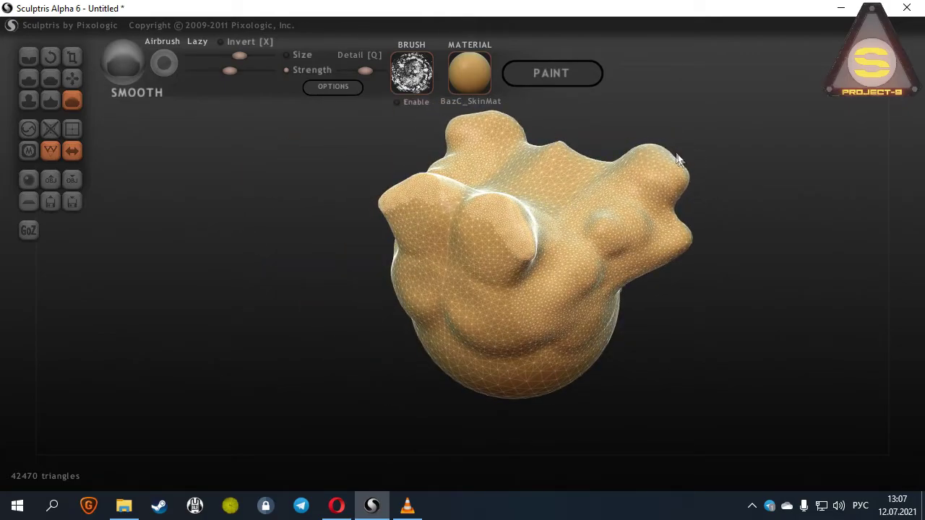
mouse_move(678, 159)
right_down()
mouse_move(683, 217)
mouse_move(435, 200)
right_up()
mouse_move(367, 387)
mouse_down()
mouse_move(436, 360)
mouse_move(452, 398)
mouse_move(516, 347)
mouse_move(430, 328)
mouse_move(480, 416)
mouse_move(518, 378)
mouse_up()
right_drag(518, 378, 463, 307)
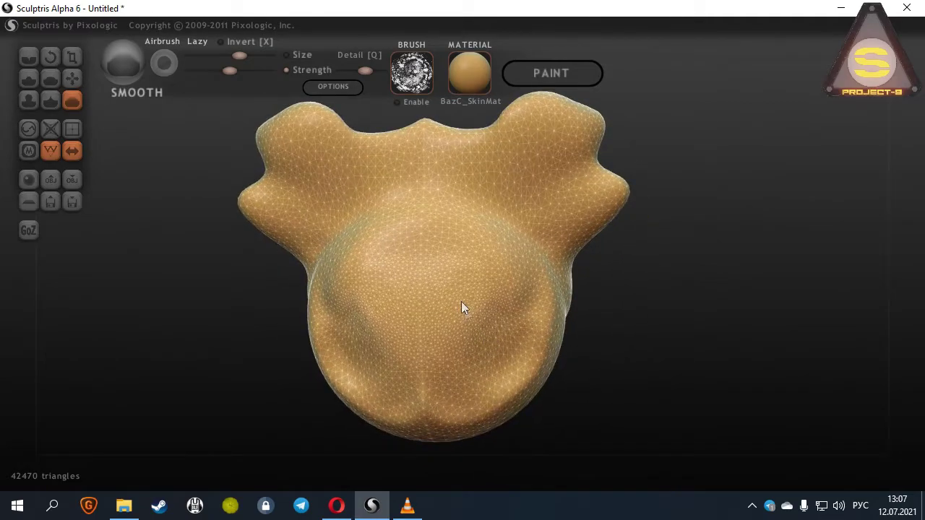
drag(463, 307, 485, 367)
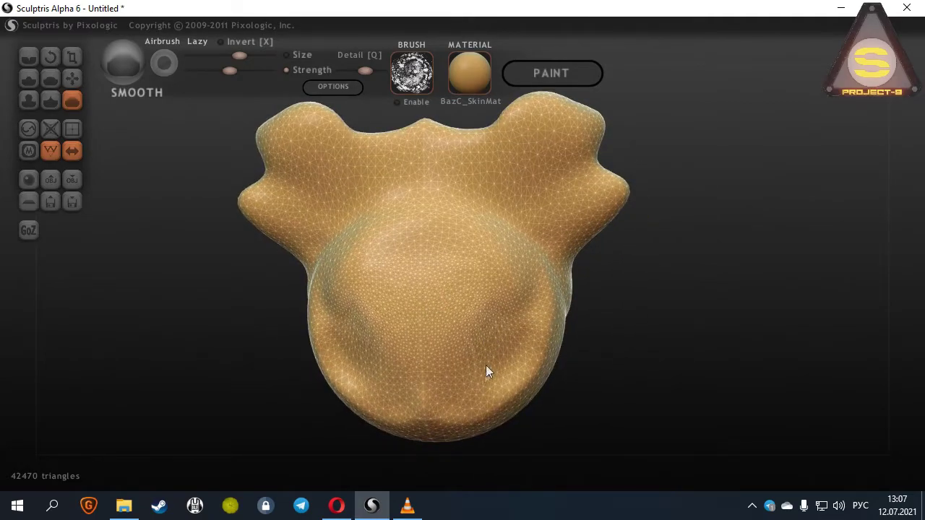
click(50, 129)
Reduce the mesh triangle count again and turn the model to face front
click(50, 128)
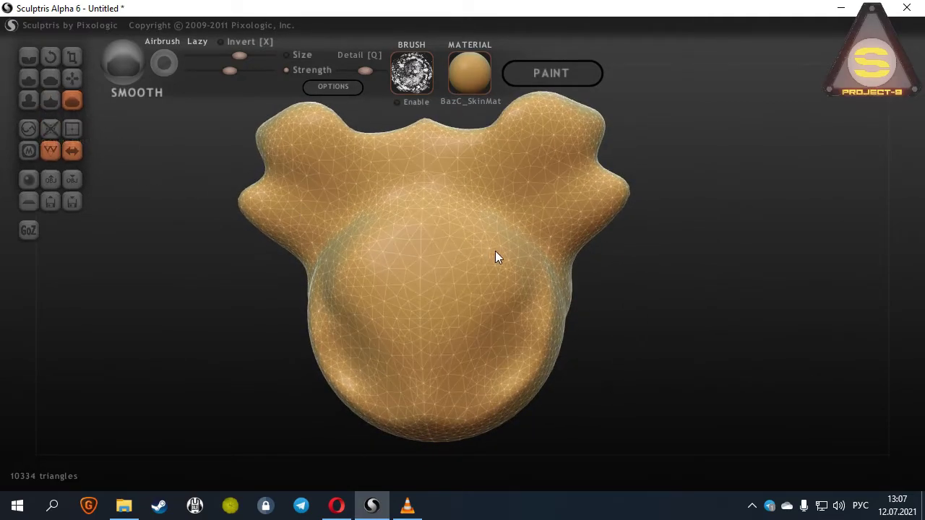
right_drag(496, 258, 337, 289)
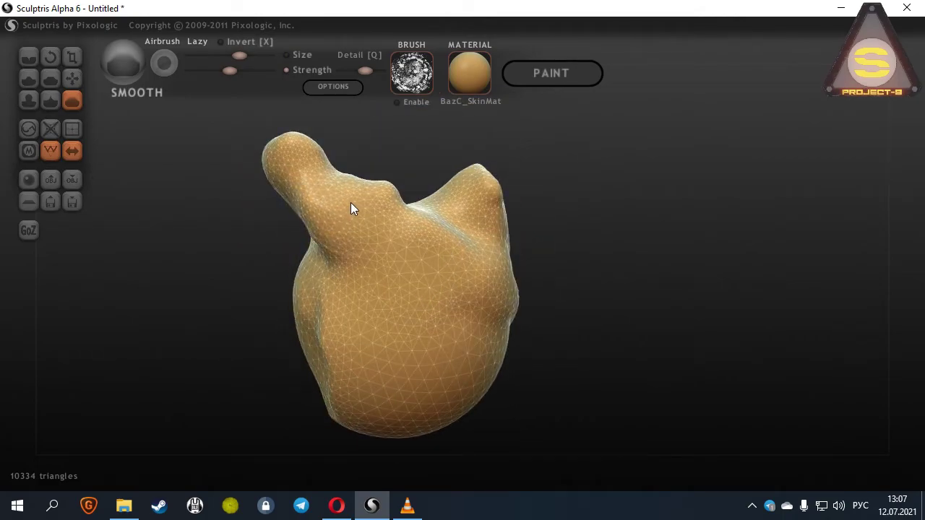
right_drag(352, 207, 339, 250)
mouse_move(454, 229)
right_down()
mouse_move(470, 200)
mouse_move(373, 194)
right_up()
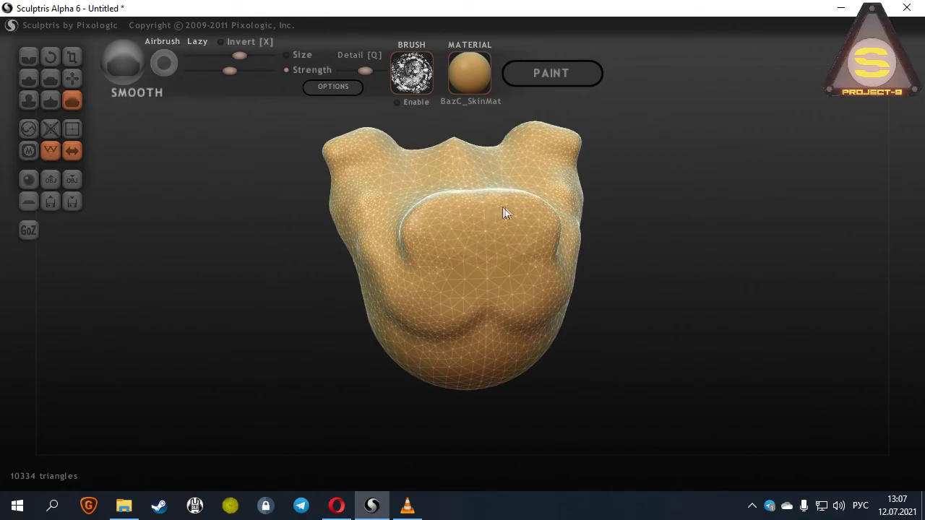
Enable the brush alpha and sculpt rough textured raised strokes on the chest with Draw
click(415, 102)
scroll(439, 237, up, 2)
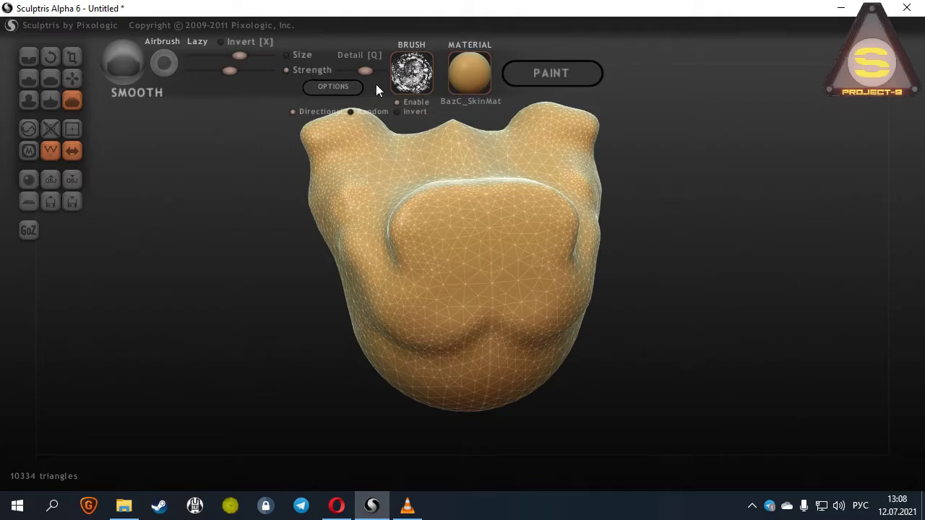
click(28, 78)
mouse_move(412, 282)
mouse_down()
mouse_move(452, 267)
mouse_move(456, 275)
mouse_move(463, 250)
mouse_move(458, 229)
mouse_move(428, 292)
mouse_move(381, 271)
mouse_move(422, 215)
mouse_up()
scroll(419, 205, up, 3)
scroll(418, 205, up, 2)
mouse_move(373, 179)
mouse_down()
mouse_move(471, 355)
mouse_move(517, 315)
mouse_move(518, 298)
mouse_move(477, 320)
mouse_up()
right_drag(477, 320, 440, 209)
mouse_move(440, 209)
mouse_down()
mouse_move(395, 363)
mouse_move(351, 367)
mouse_move(443, 350)
mouse_move(448, 375)
mouse_move(473, 274)
mouse_up()
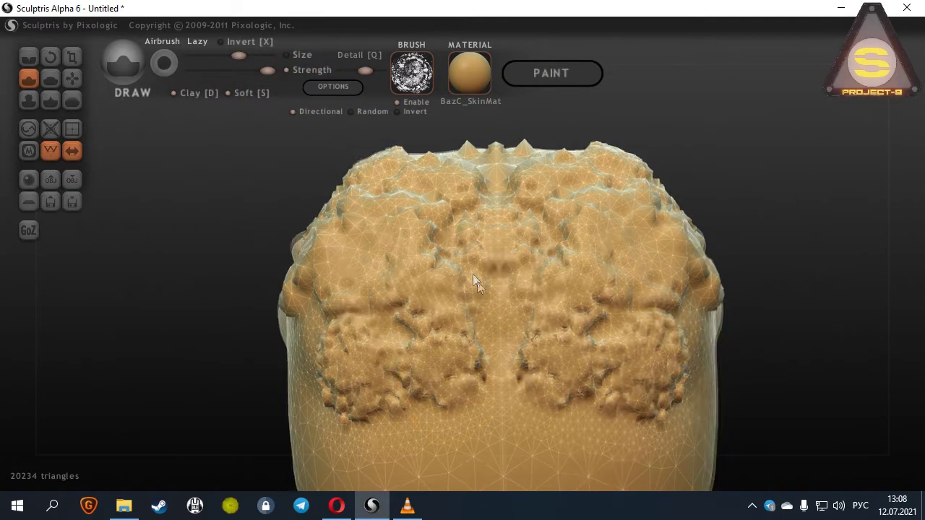
right_drag(473, 274, 496, 312)
Disable the brush alpha and undo the last chest strokes, leaving 11326 triangles
scroll(496, 313, down, 2)
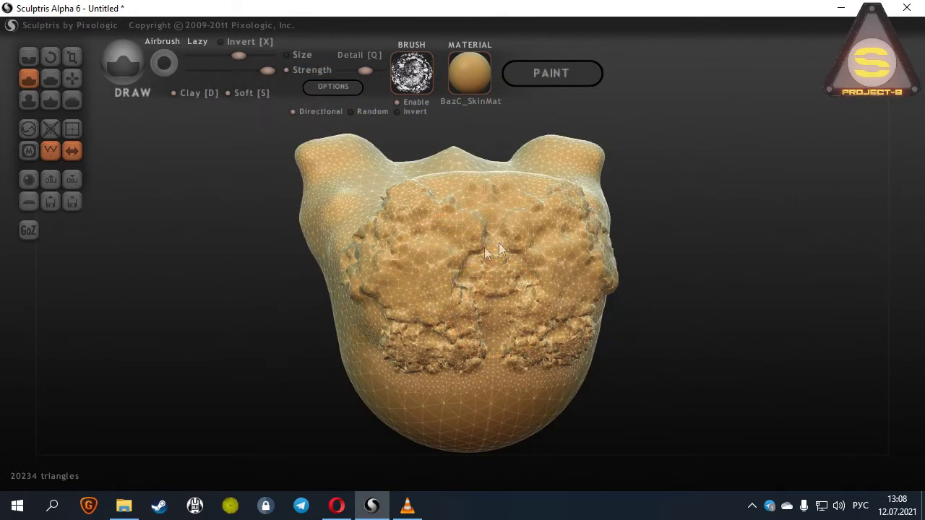
click(413, 102)
key(ctrl+z)
key(ctrl+z)
key(ctrl+z)
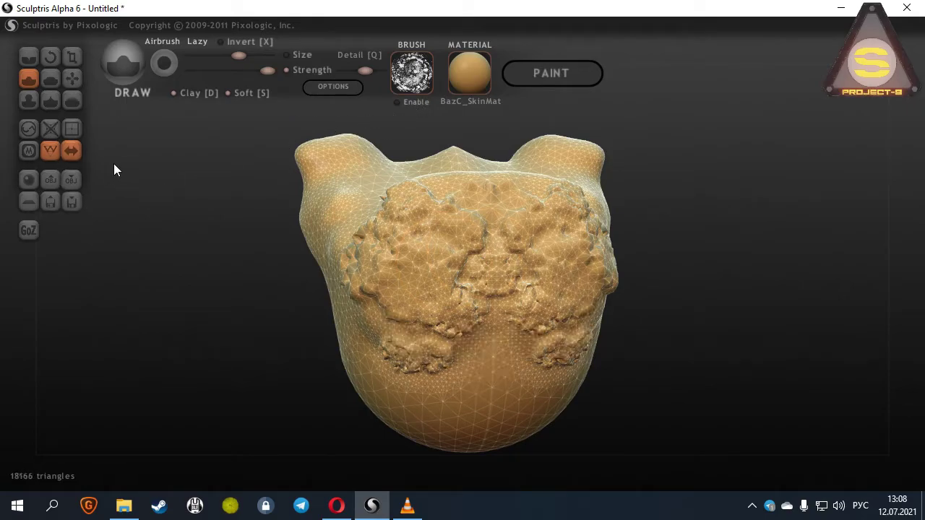
key(ctrl+z)
key(ctrl+z)
key(ctrl+z)
key(ctrl+z)
key(ctrl+z)
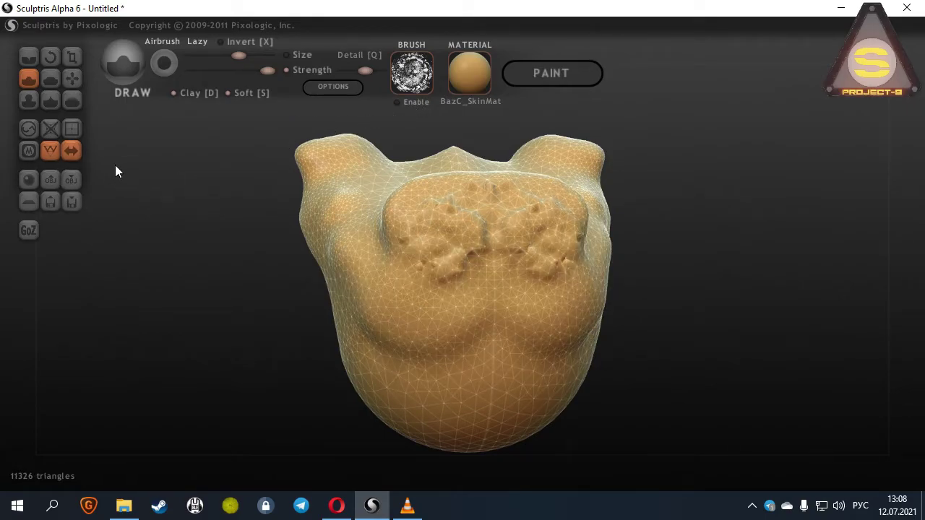
Smooth the chest bumps and reduce the mesh twice to 8542 triangles
click(72, 99)
mouse_move(549, 231)
mouse_down()
mouse_move(421, 256)
mouse_move(454, 262)
mouse_move(532, 209)
mouse_move(452, 217)
mouse_up()
click(50, 129)
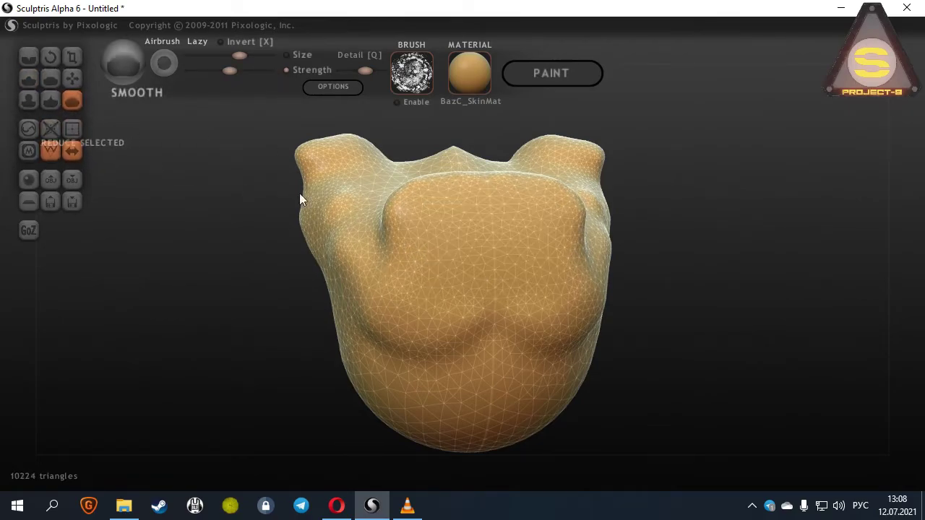
drag(418, 210, 568, 307)
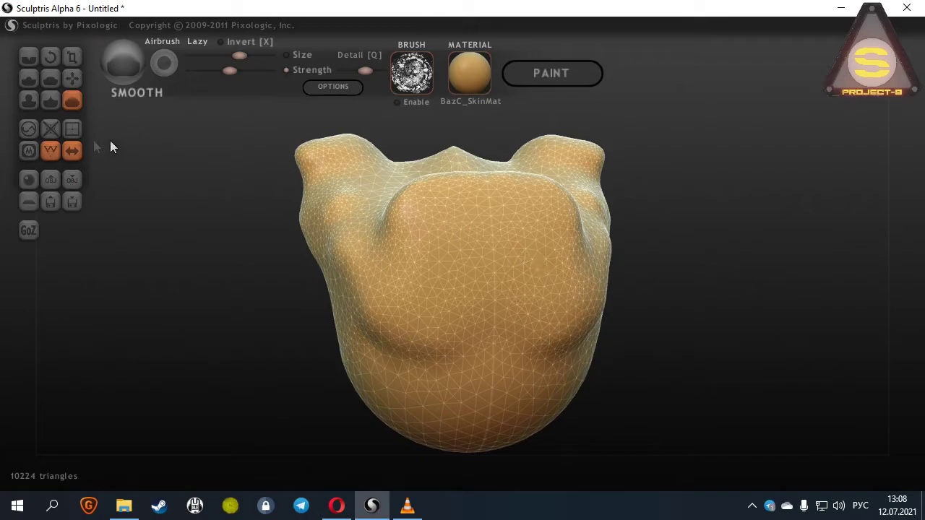
click(50, 129)
Hide the wireframe and smooth the tops of both lobes
right_drag(414, 225, 505, 239)
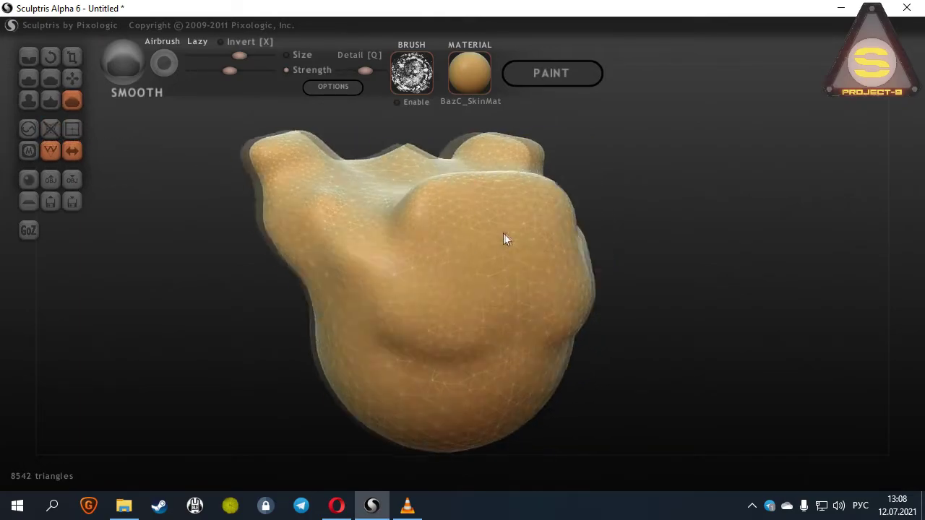
scroll(506, 242, down, 2)
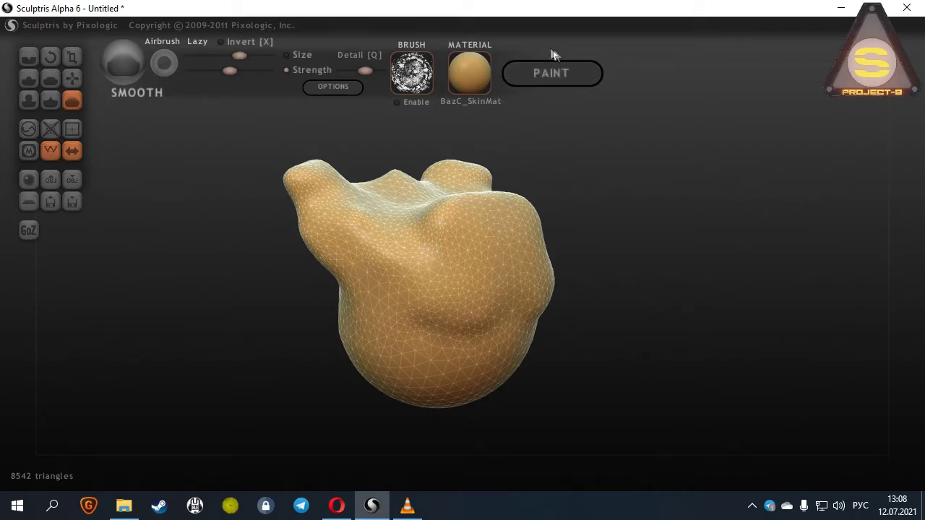
key(w)
mouse_move(506, 225)
right_down()
mouse_move(264, 253)
mouse_move(140, 245)
mouse_move(217, 266)
right_up()
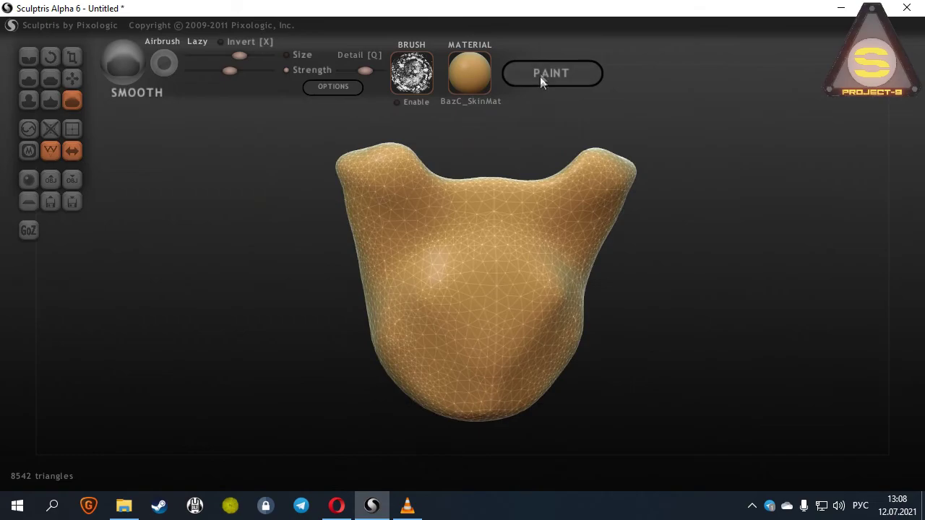
drag(603, 168, 638, 174)
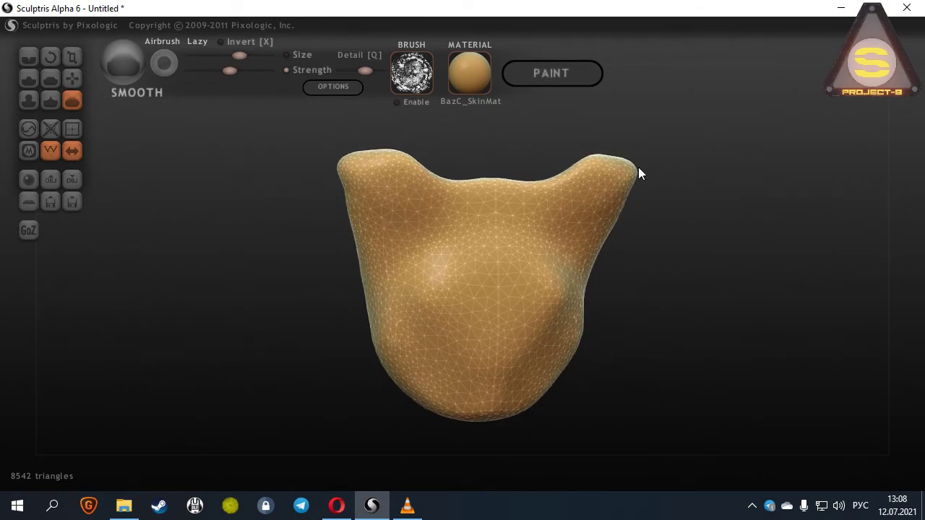
click(572, 75)
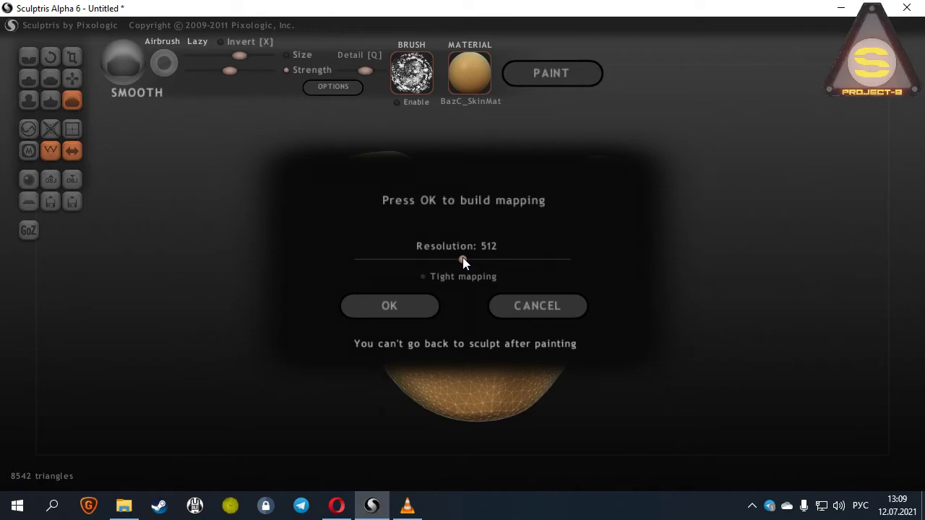
Set the paint mapping resolution slider to 1024 and build the mapping
drag(463, 261, 552, 265)
drag(566, 262, 469, 263)
click(430, 302)
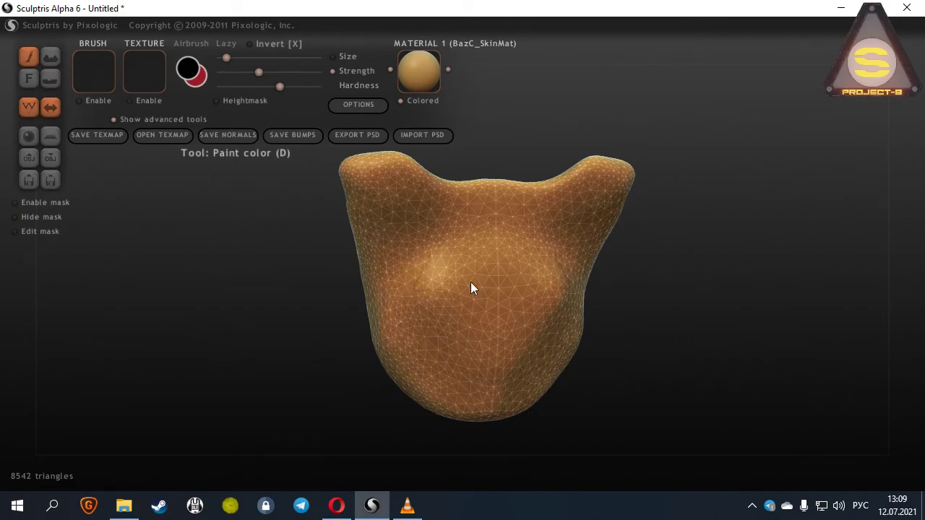
Paint dark red symmetric strokes over the eye areas and across the upper front
drag(470, 288, 425, 298)
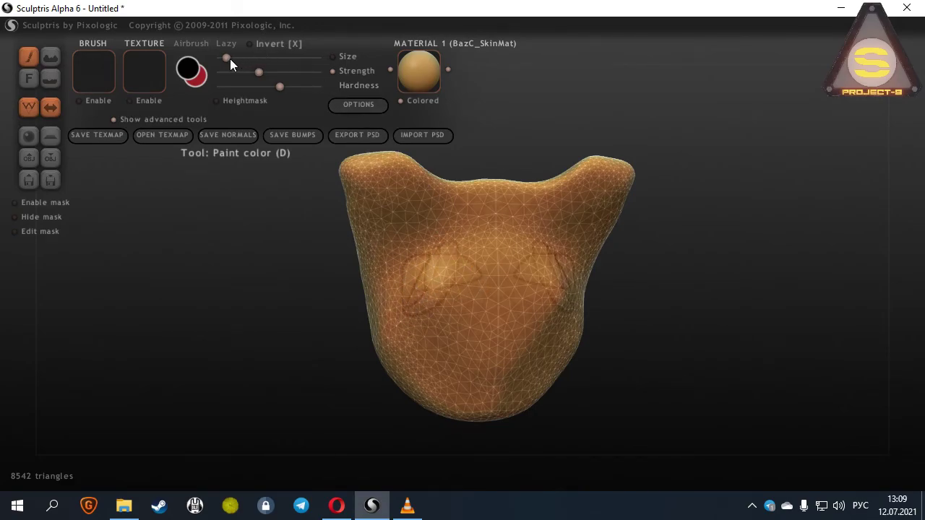
mouse_move(433, 253)
mouse_down()
mouse_move(442, 279)
mouse_move(392, 355)
mouse_move(501, 301)
mouse_up()
right_drag(501, 301, 481, 337)
mouse_move(481, 337)
mouse_down()
mouse_move(415, 325)
mouse_move(491, 355)
mouse_move(534, 333)
mouse_move(533, 372)
mouse_up()
right_drag(533, 372, 427, 352)
mouse_move(428, 351)
mouse_down()
mouse_move(506, 314)
mouse_move(471, 295)
mouse_up()
right_drag(471, 295, 455, 289)
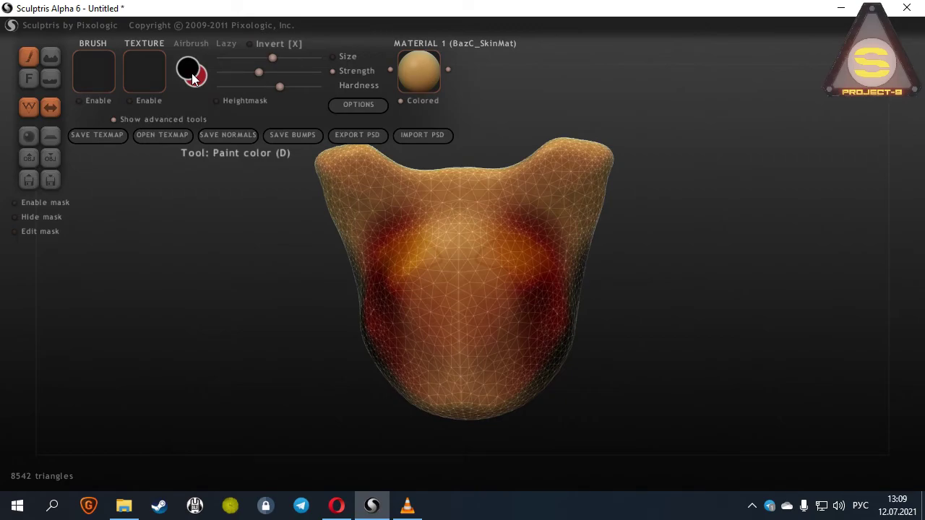